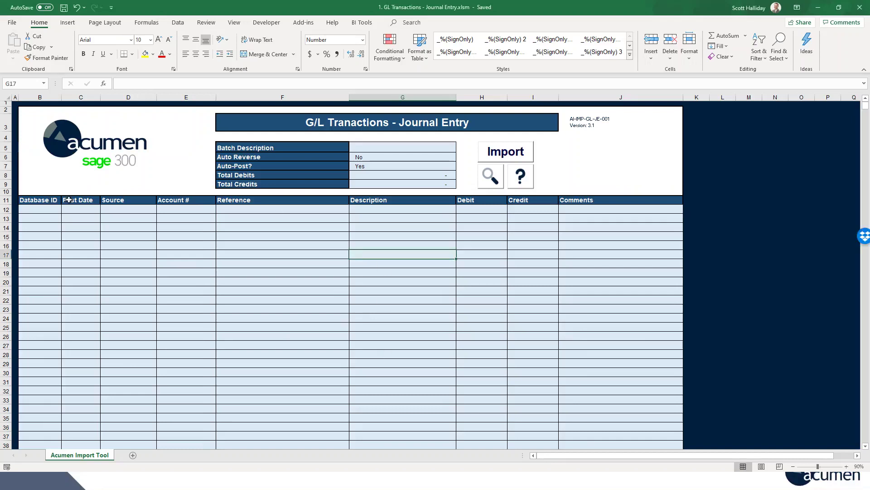
- Set both journal lines' database to SAMINC and post date to 07/30/2020
click(48, 209)
click(491, 180)
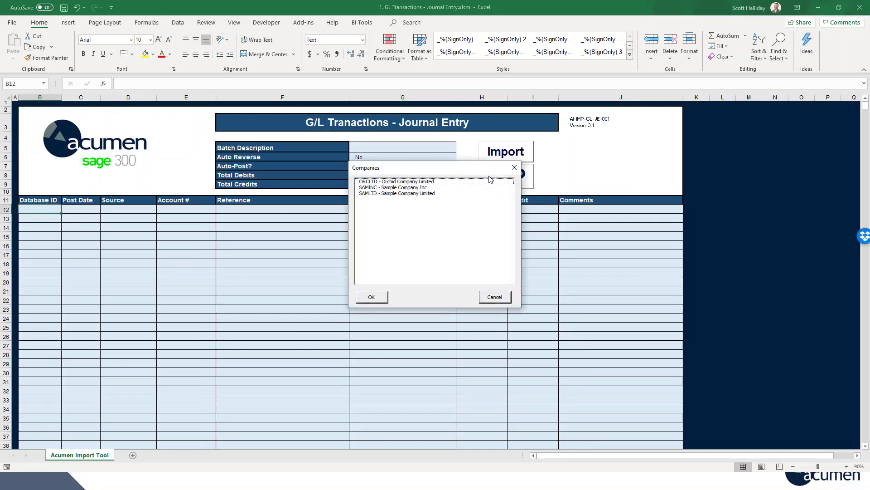
double_click(404, 191)
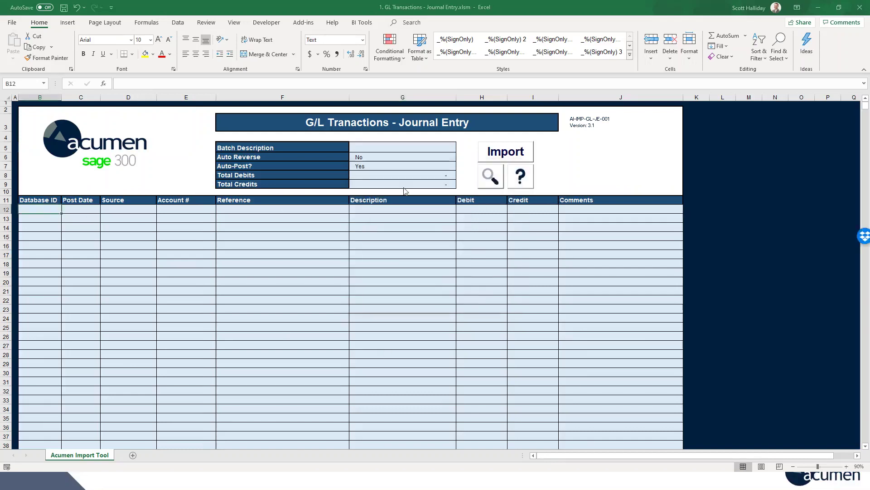
drag(60, 213, 60, 220)
click(76, 207)
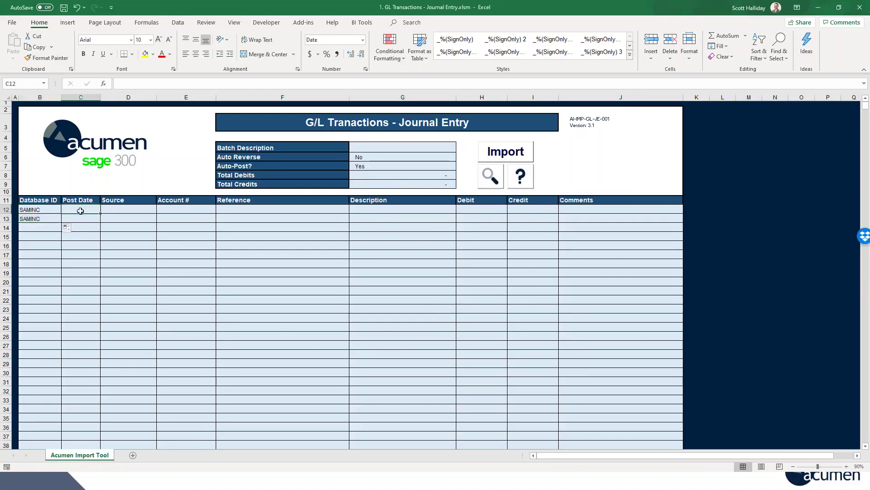
text(7/3)
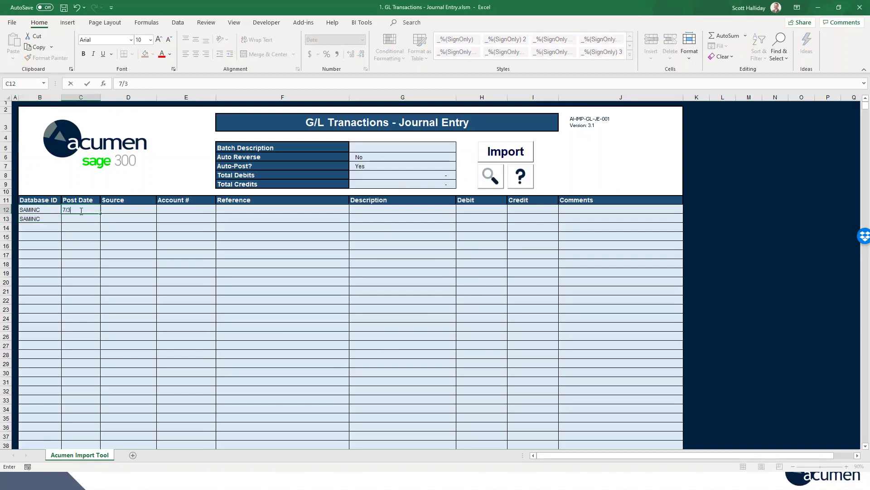
text(0)
key(ctrl+Return)
key(ctrl+c)
key(shift+Down)
key(ctrl+v)
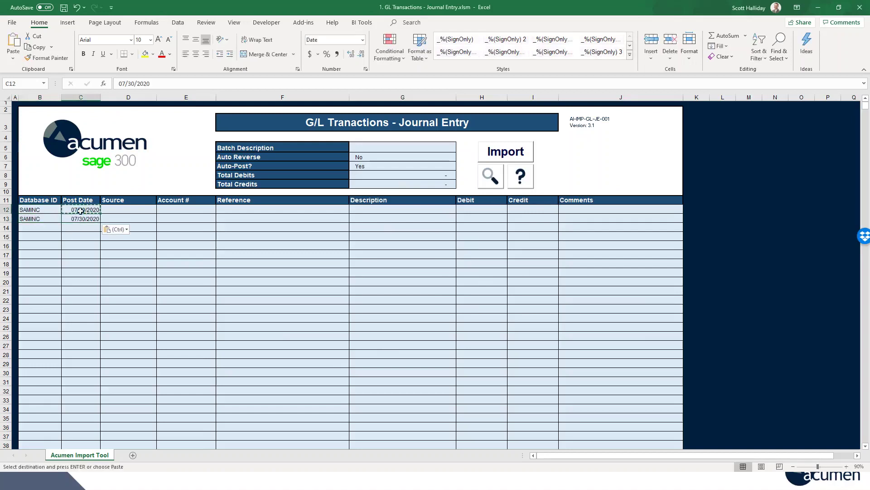
- Give both lines source JE, with account 4000 on line one and 4000-100 on line two
key(Right)
text(JE)
key(Return)
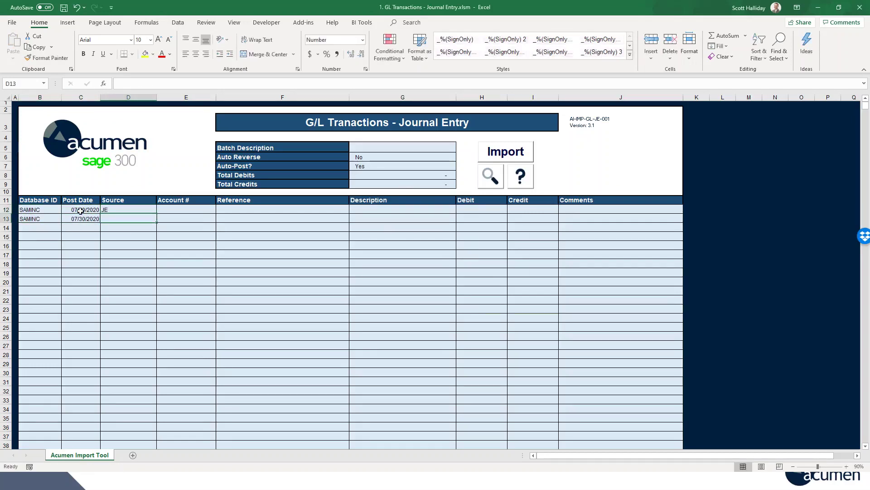
key(Up)
key(shift+Down)
key(ctrl+d)
key(Right)
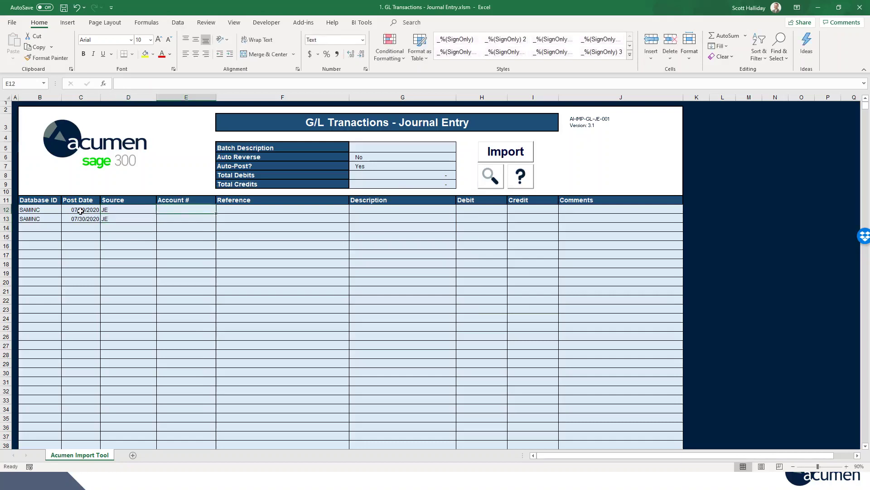
text(4000)
key(Return)
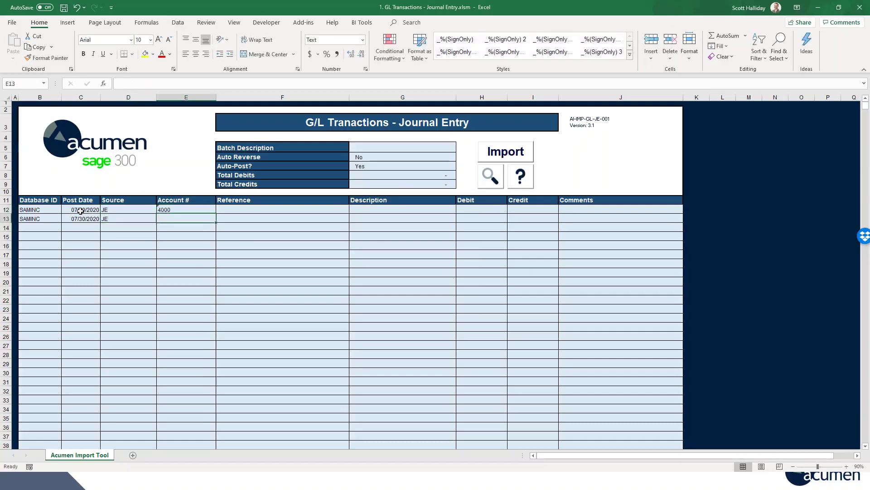
text(4000-10)
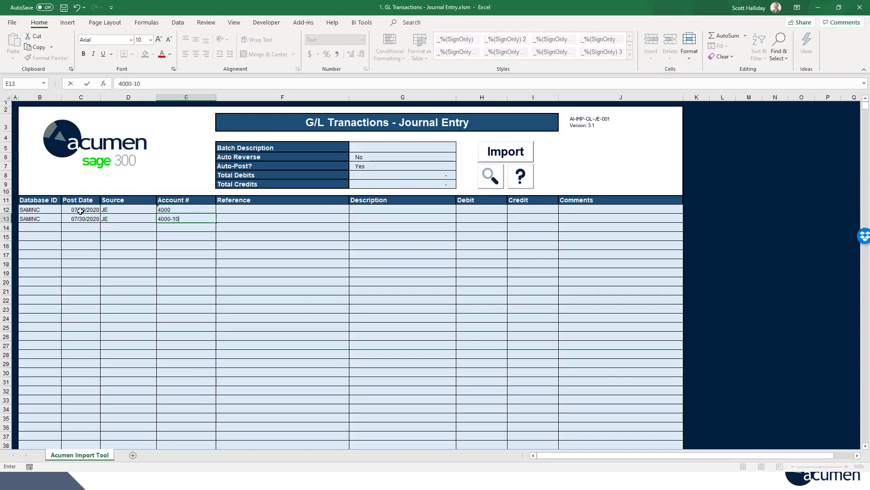
key(Up)
key(Up)
key(Up)
key(Up)
key(Up)
key(Up)
key(Up)
key(Up)
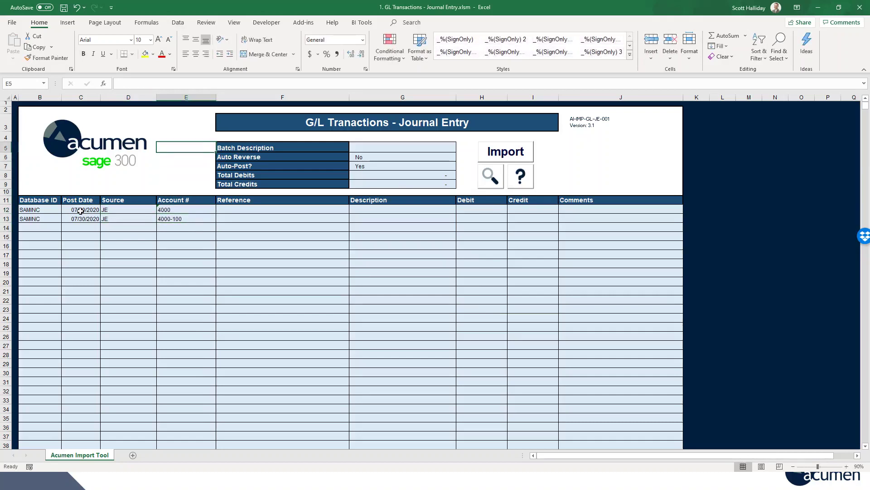
- Enter 'Reclass of Rev' as the batch description
key(Right)
text(Rec)
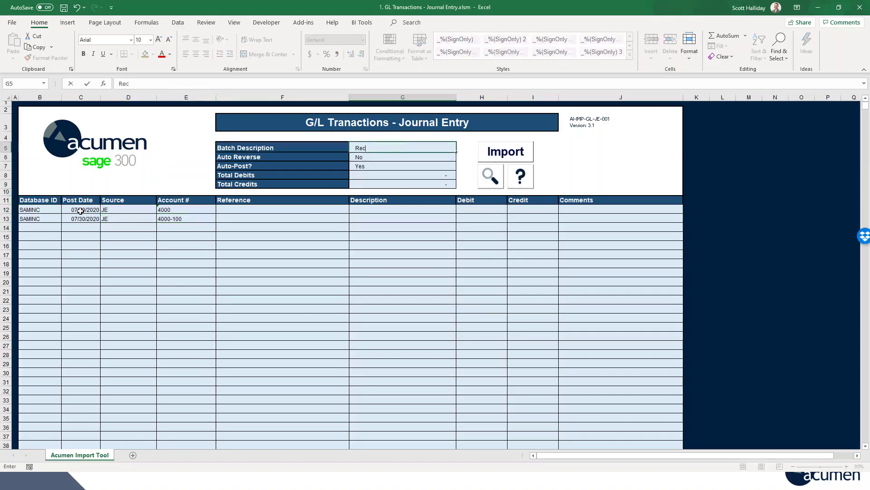
text(lass of Rev)
key(Return)
- Enter a 10,000 credit on 4000 and a 10,000 debit on 4000-100, fixing a mistyped 100000
key(Down)
key(Down)
key(Down)
key(Down)
key(Down)
key(Down)
key(Right)
key(Right)
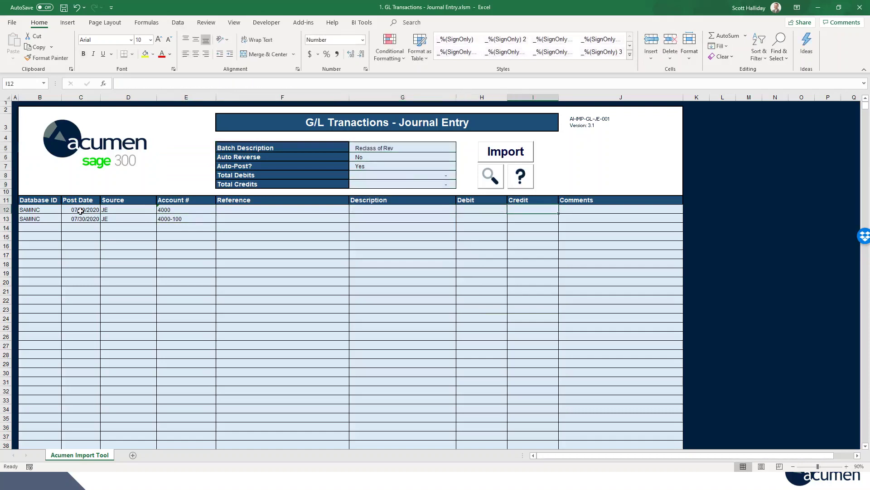
text(10000)
key(Return)
key(Left)
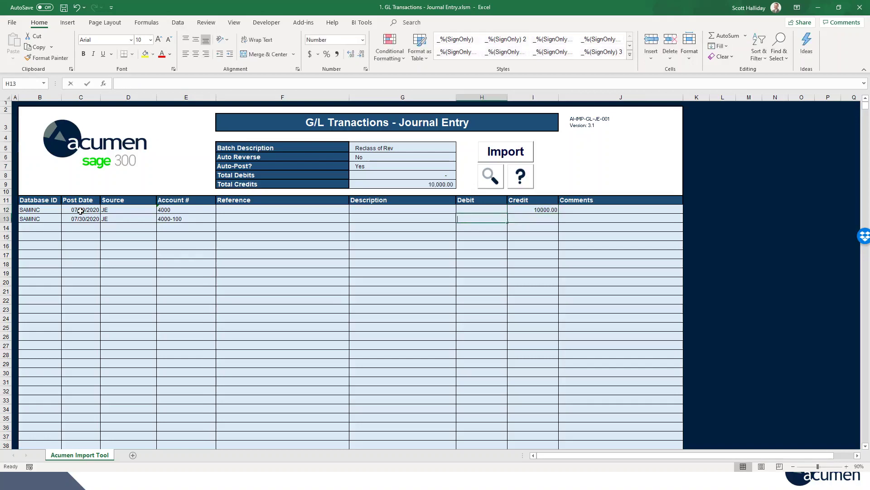
text(100000)
key(Return)
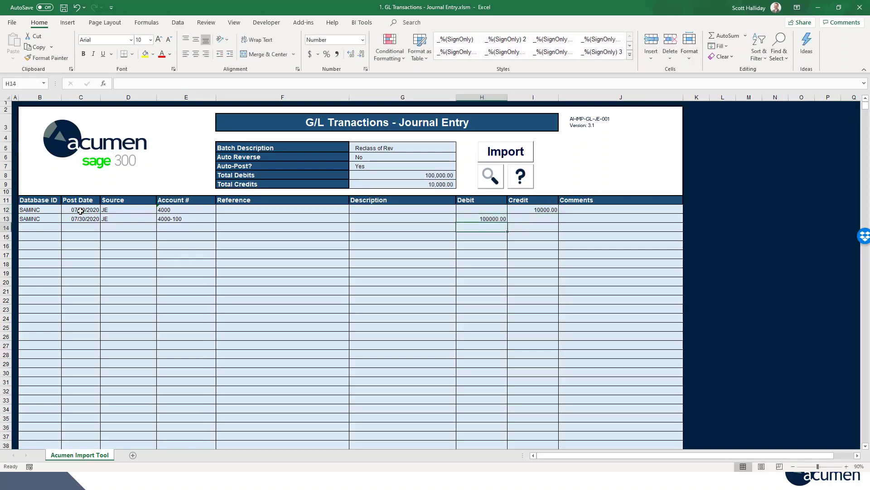
key(Up)
text(100)
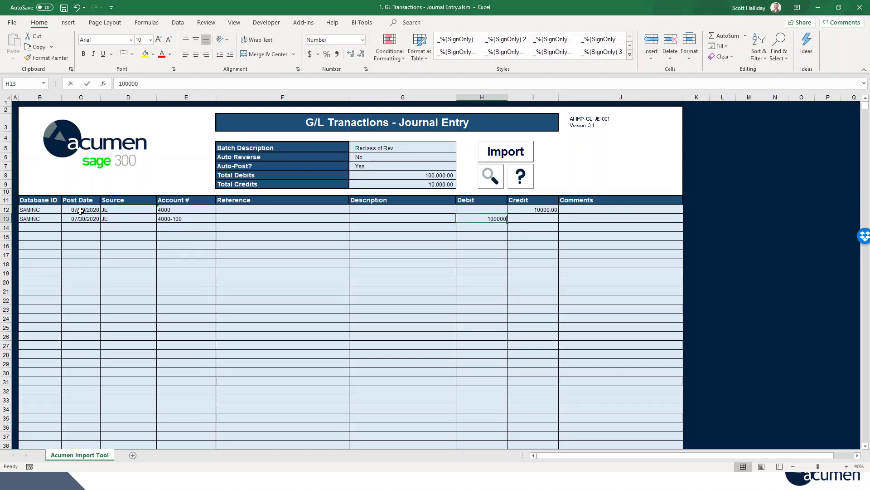
key(Return)
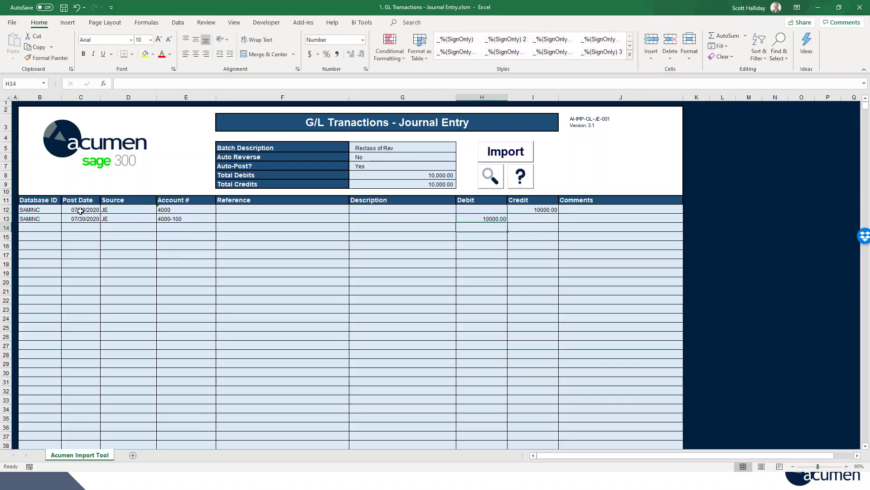
- Import and post the entry to SAMINC, check batch 000341 in the G/L Batch List, then close it
click(515, 156)
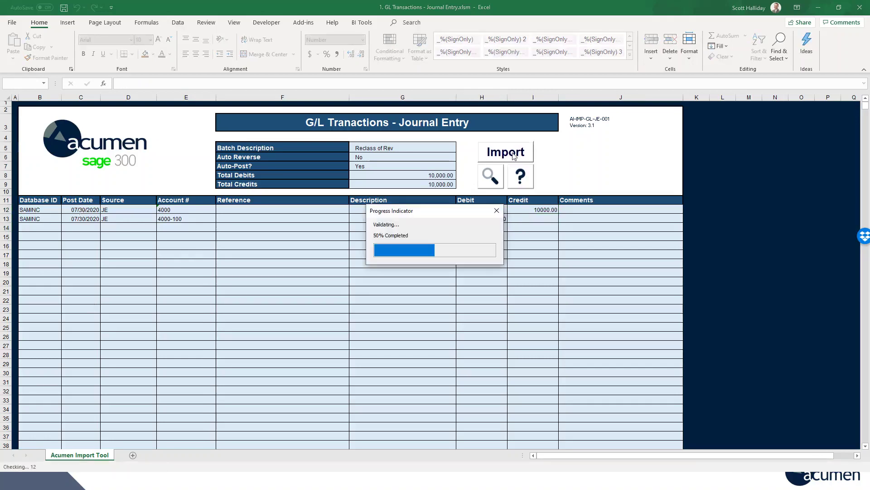
click(452, 269)
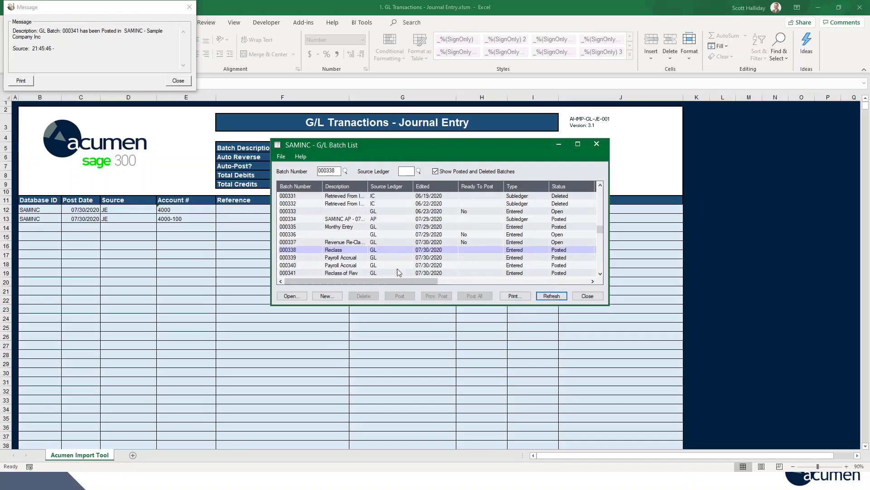
click(403, 265)
click(403, 273)
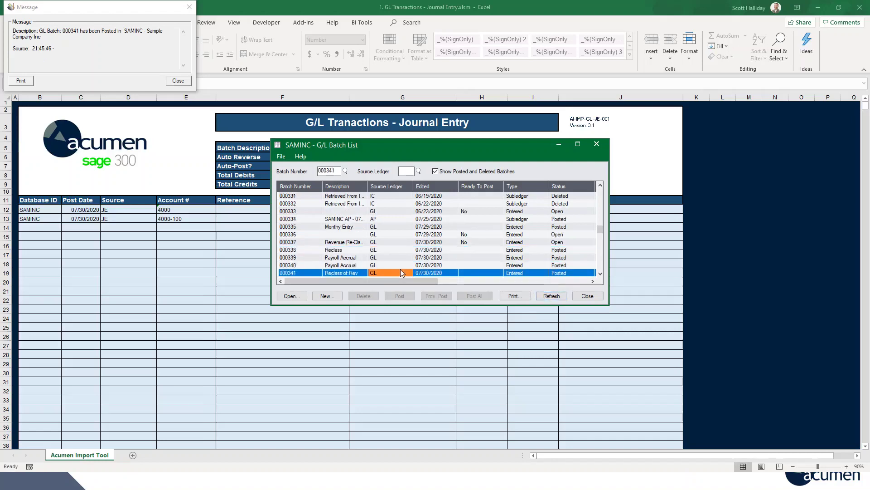
click(182, 82)
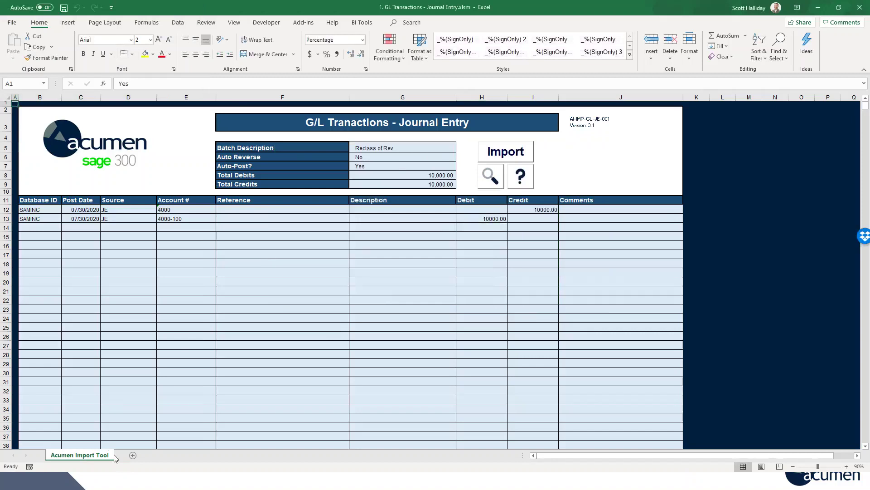
- Add a new worksheet named EE
click(133, 454)
double_click(133, 454)
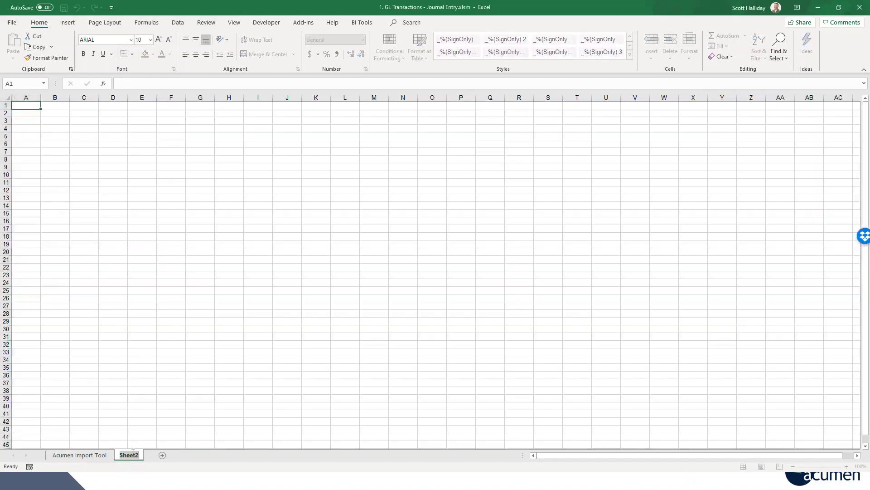
text(Ex)
text(EE)
key(Return)
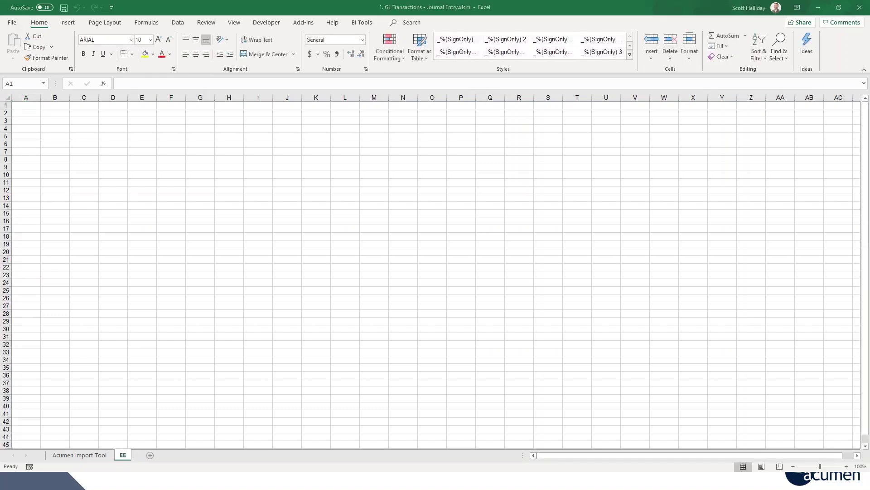
- Paste the date details and employee annual salaries at A1 and autofit columns A and B
click(26, 105)
key(ctrl+v)
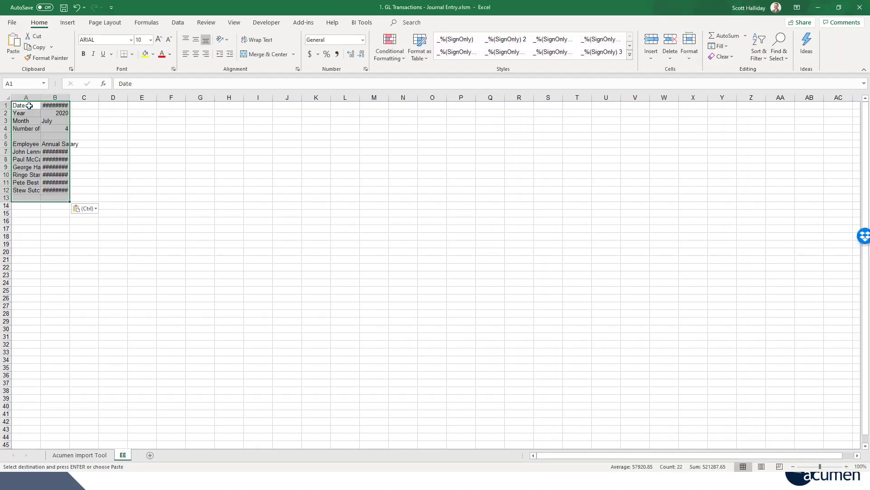
double_click(45, 96)
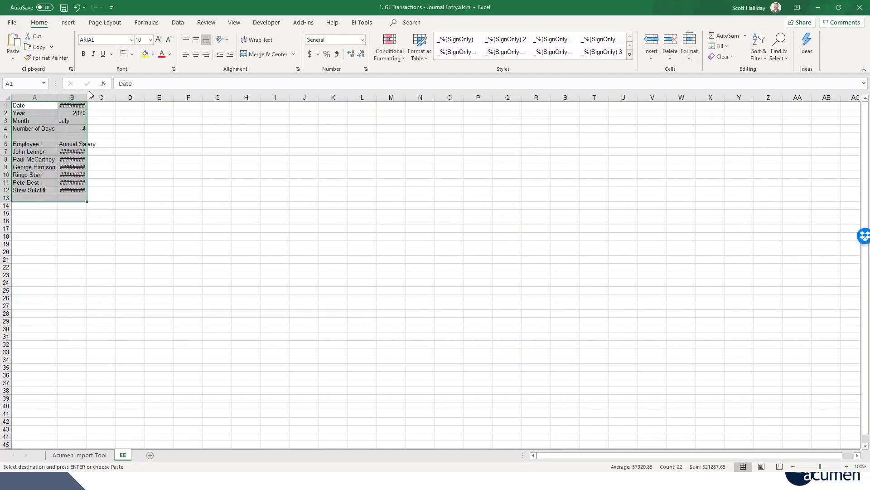
double_click(87, 94)
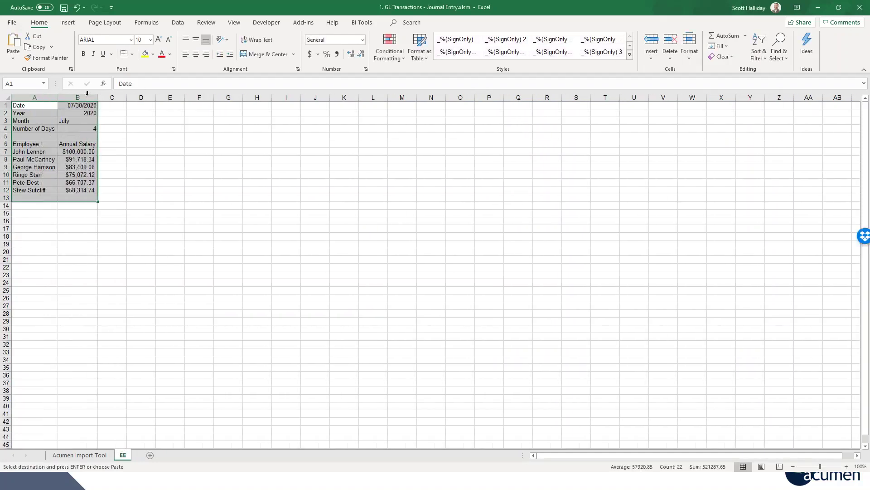
click(113, 144)
- Add Weekly, Daily and Accrual headings beside Annual Salary
text(Weekl)
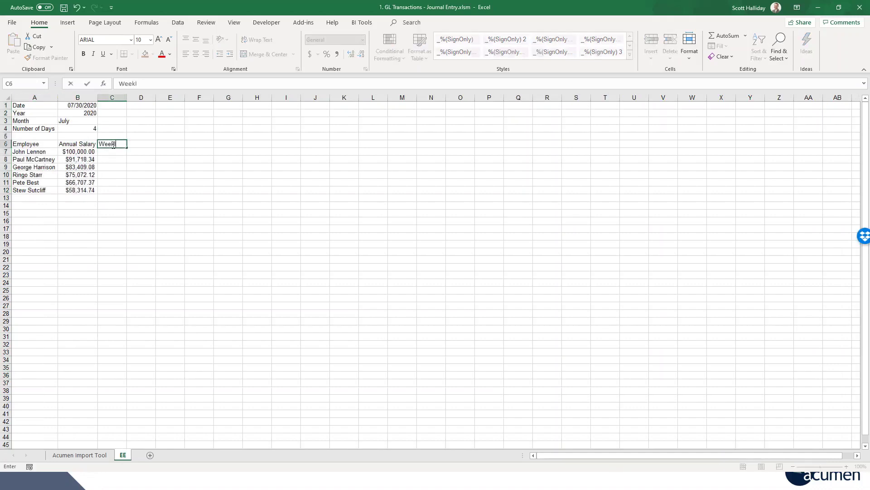
text(y)
key(Tab)
text(Da)
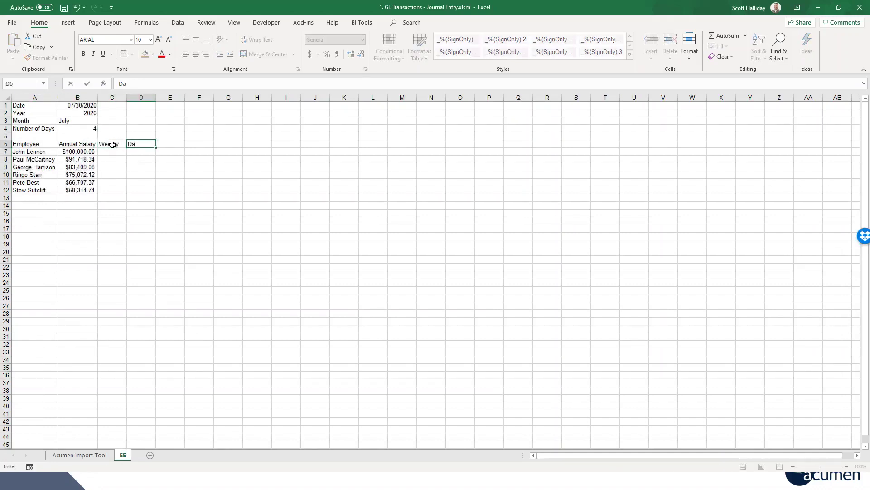
key(Tab)
text(Accrual)
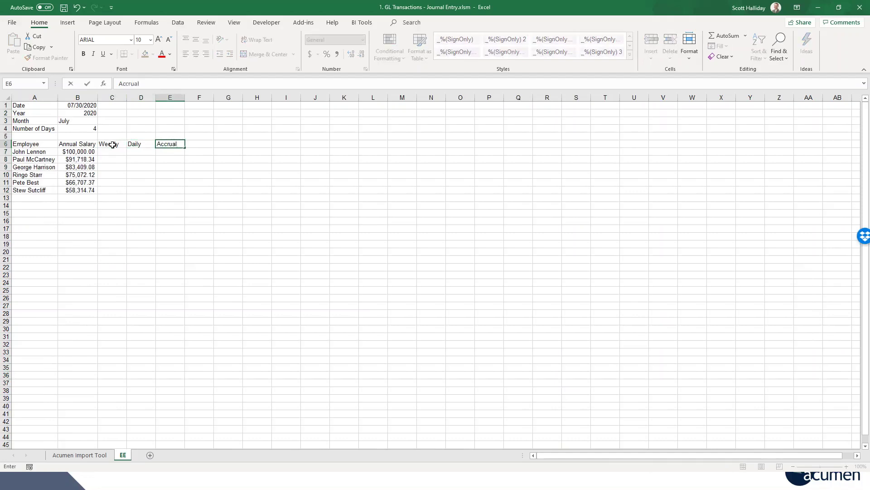
key(Return)
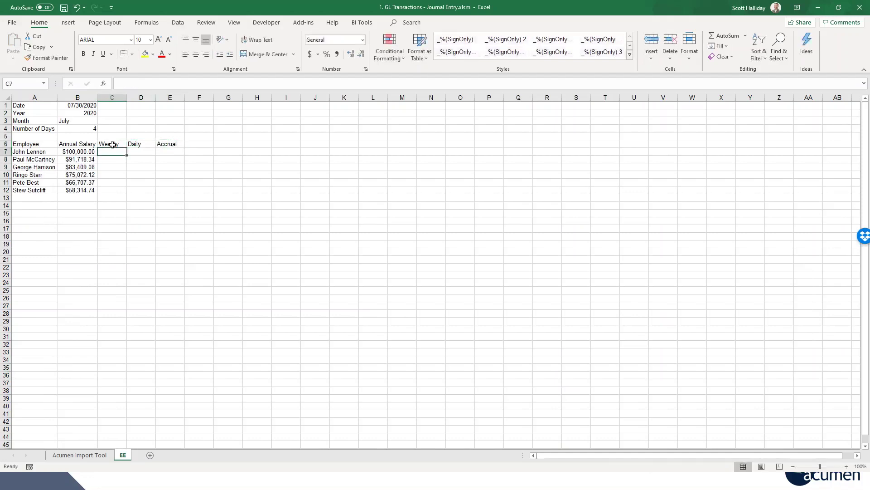
- Enter row 7 formulas: weekly =B7/52, daily =C7/7, and accrual =D7*B4
text(=)
key(Left)
text(/)
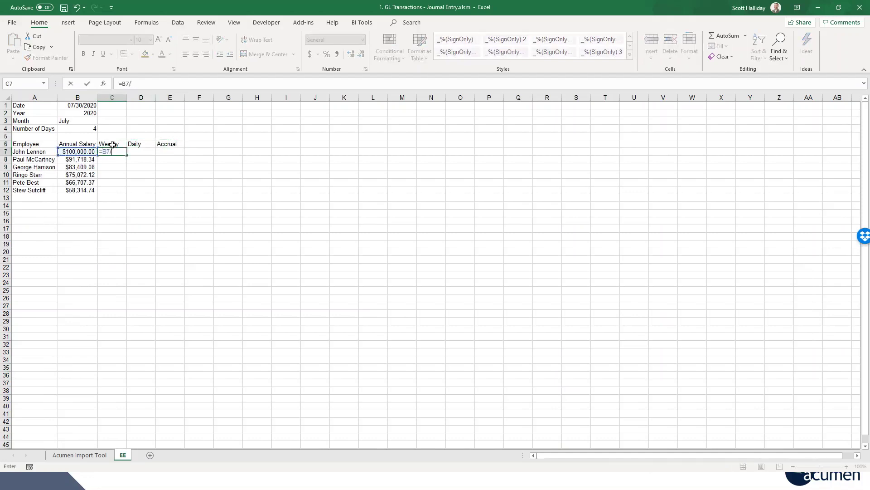
key(Tab)
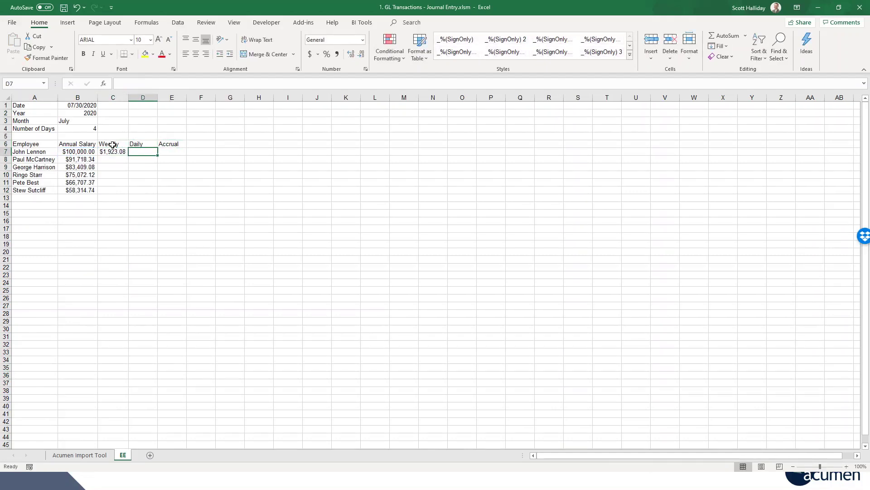
text(=)
key(Left)
text(/7)
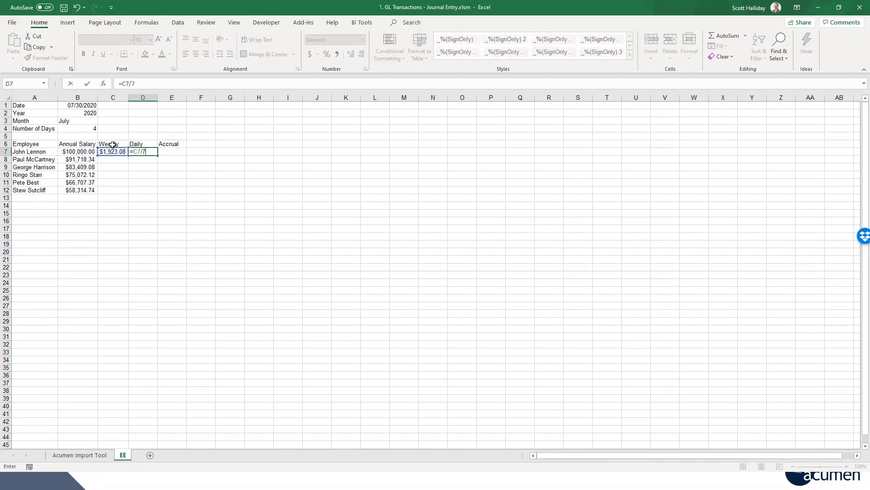
key(Tab)
text(=)
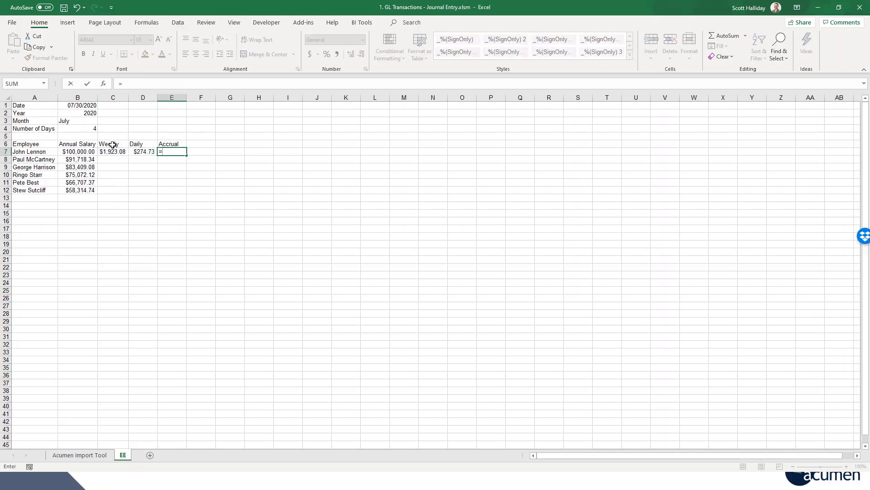
key(Left)
text(*)
key(Up)
key(Up)
key(Up)
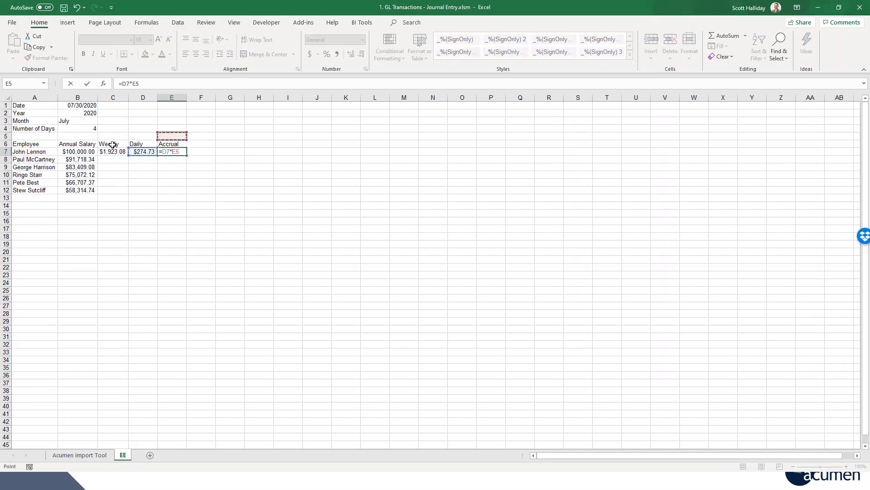
key(Left)
key(Left)
key(Left)
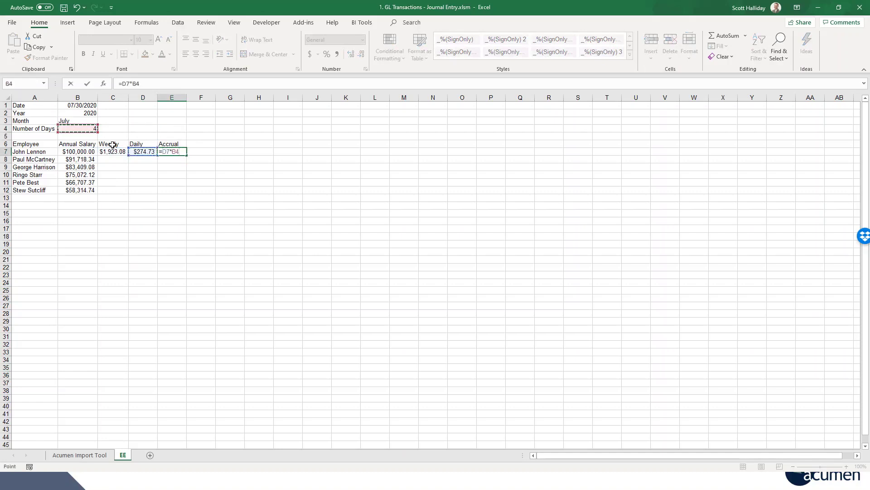
key(Return)
- Fill the three row 7 formulas down to row 12 for all six employees
key(Up)
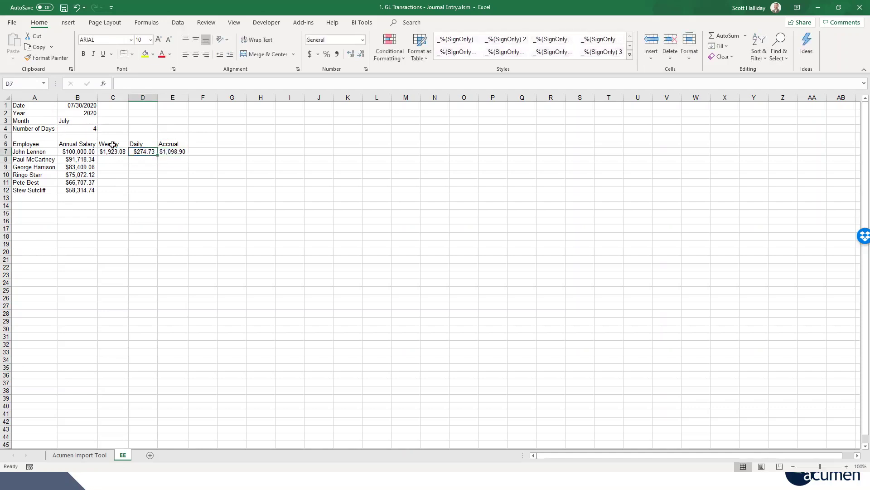
key(Left)
key(shift+Right)
key(shift+Right)
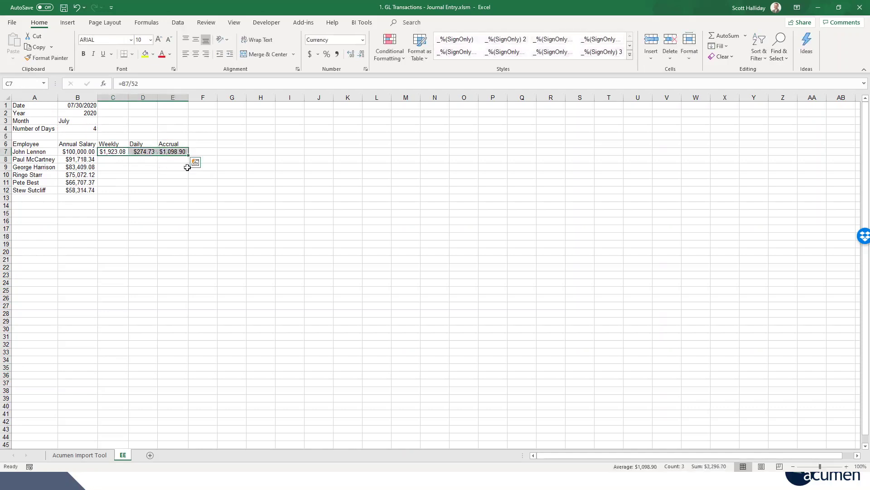
drag(188, 155, 190, 197)
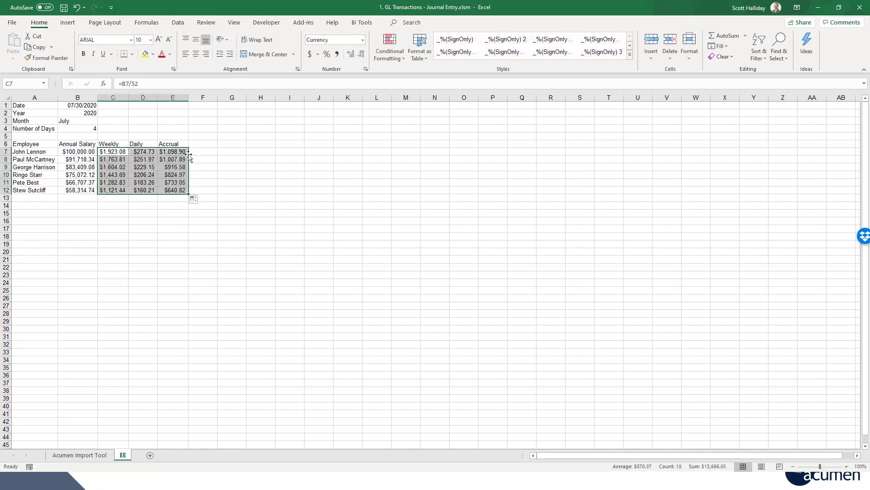
click(171, 275)
- On the Acumen Import Tool sheet, set the batch description to 'Payroll Accrual' and Auto Reverse to Yes
click(79, 455)
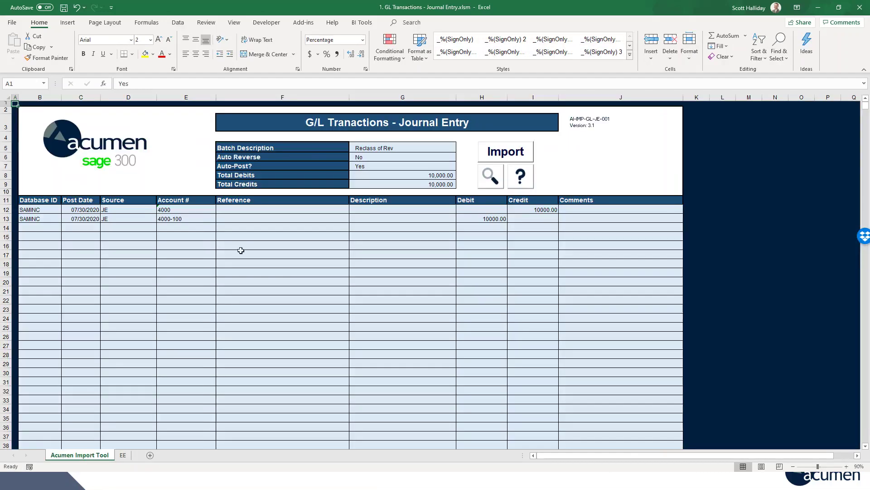
click(396, 149)
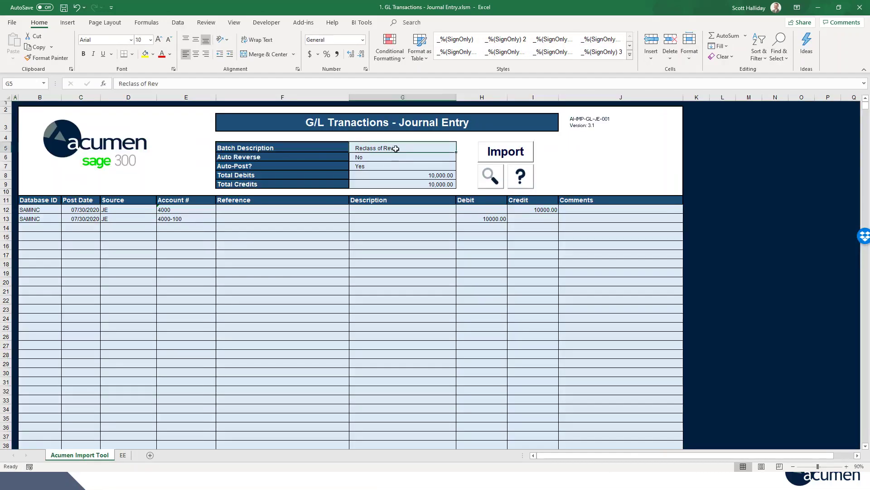
text(Pay)
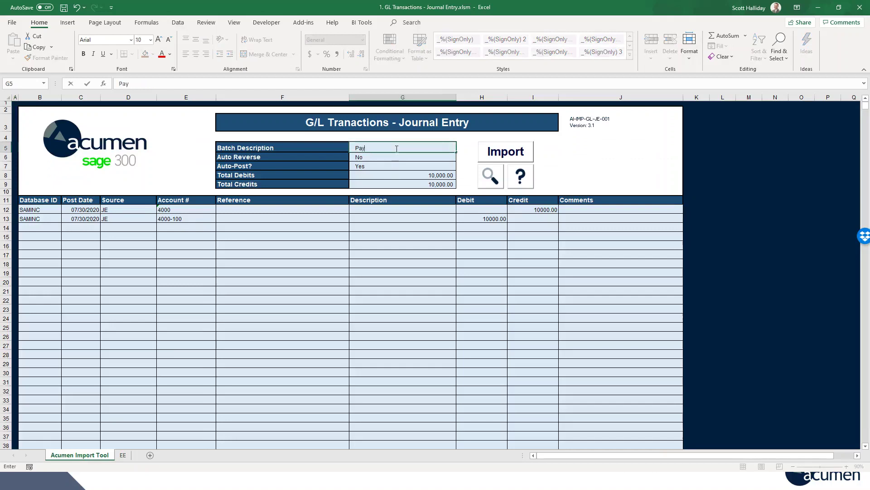
text(roll Accrual)
key(Return)
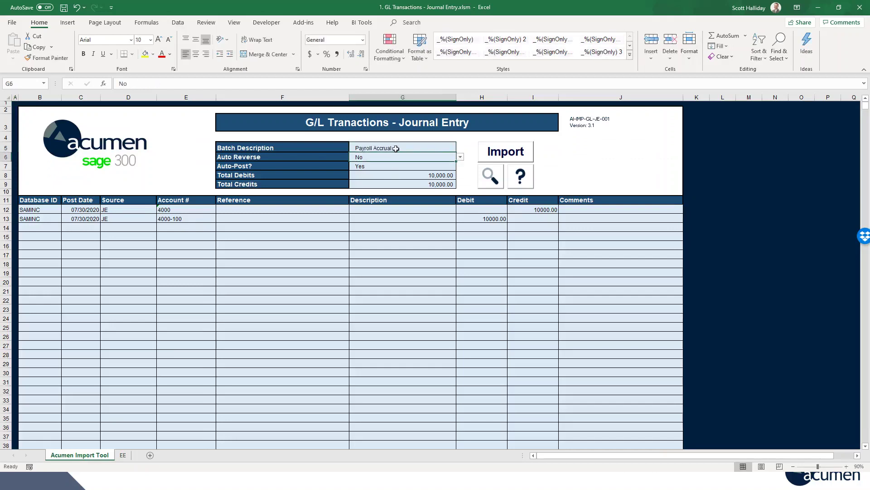
click(461, 158)
click(424, 164)
- Change the first journal line's account to 2046
click(184, 211)
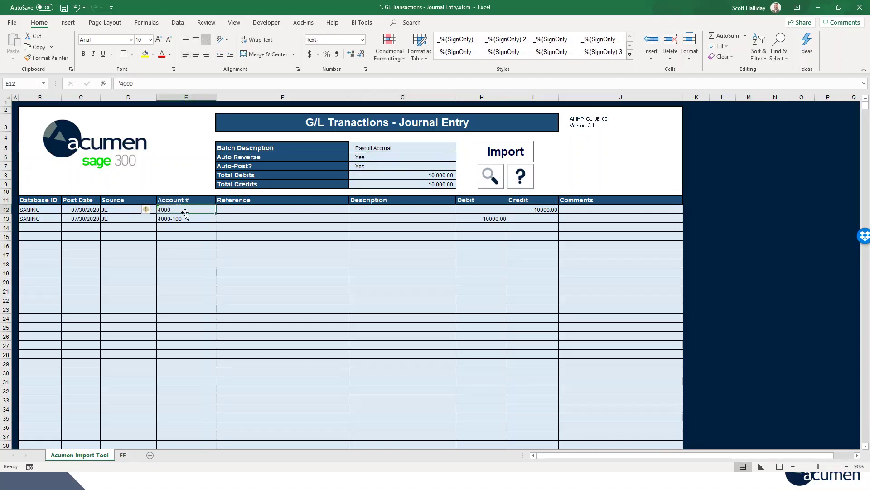
text(2046)
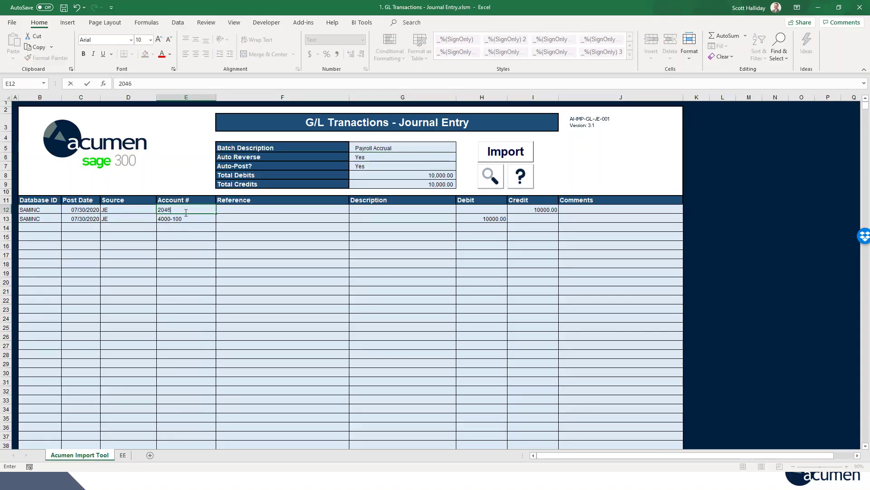
key(Return)
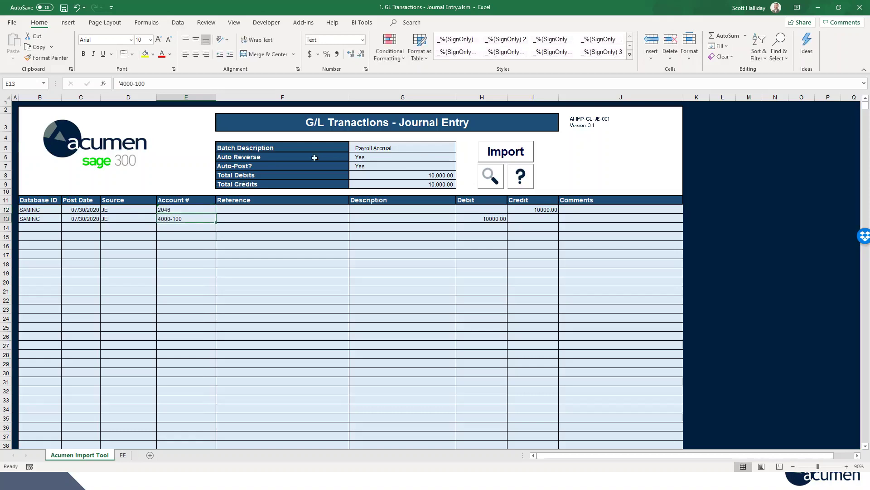
- Set the second line's account to 6210-100, found by filtering the finder for 'employee exp'
click(490, 177)
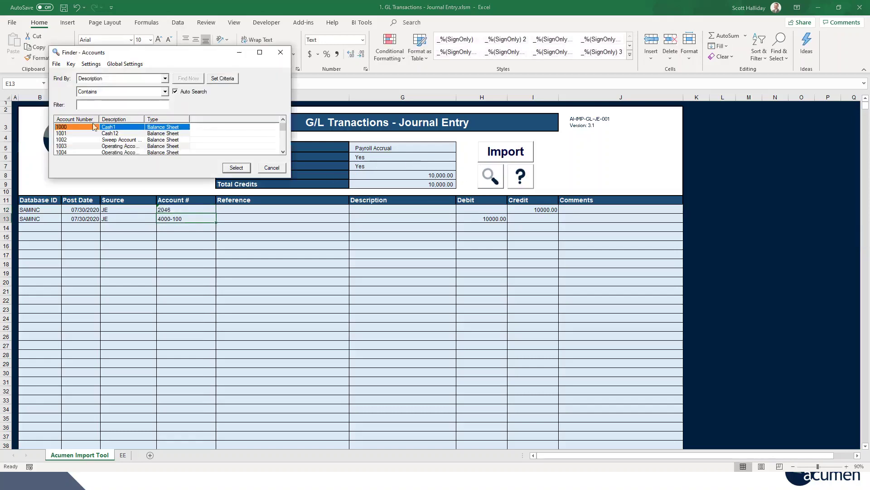
click(103, 105)
text(employee ex)
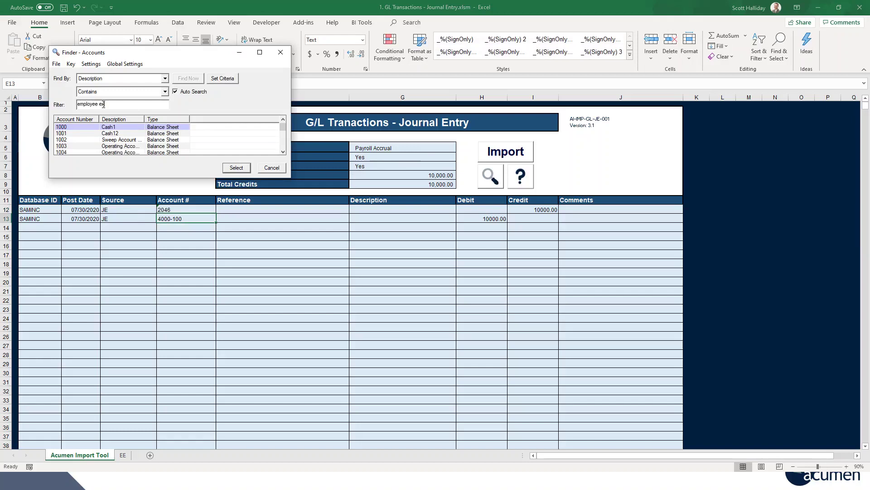
text(p)
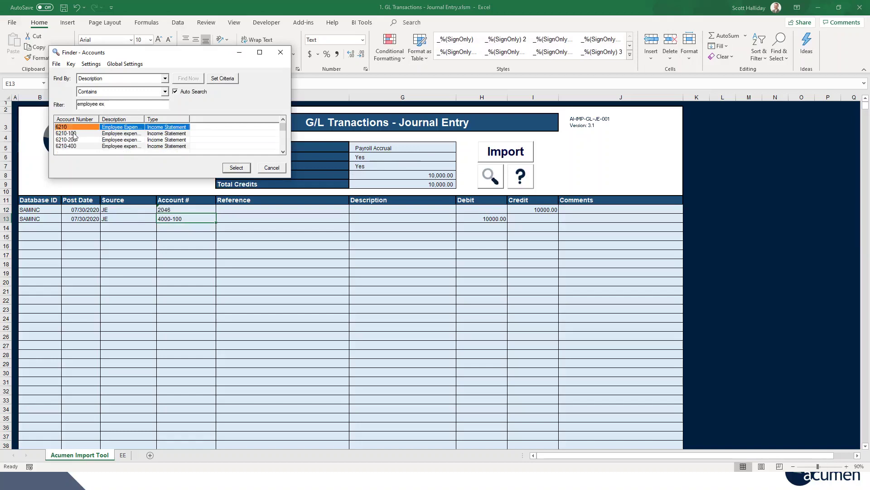
double_click(74, 134)
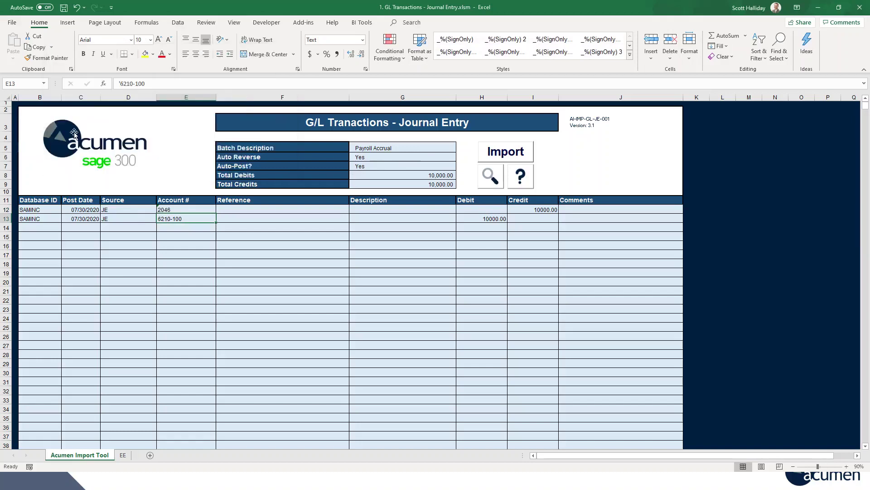
- Link both lines' Reference to the first employee's name on the EE sheet with an absolute reference
click(306, 209)
text(=)
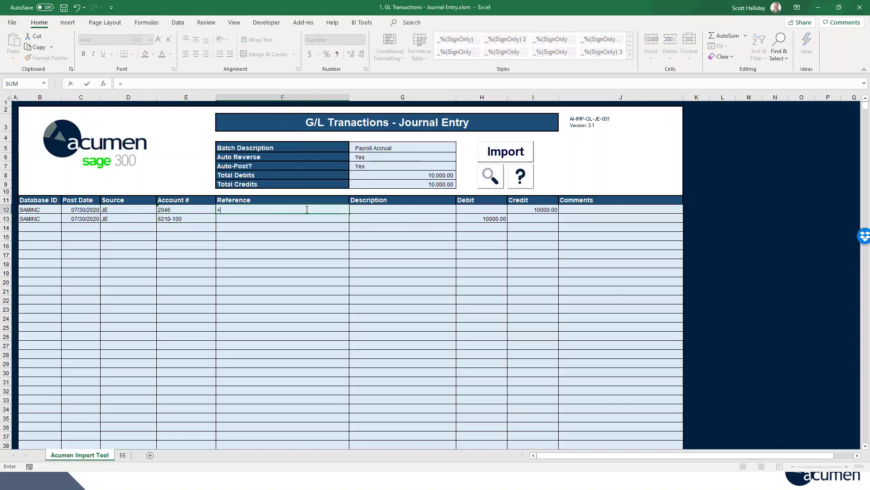
click(126, 456)
click(20, 153)
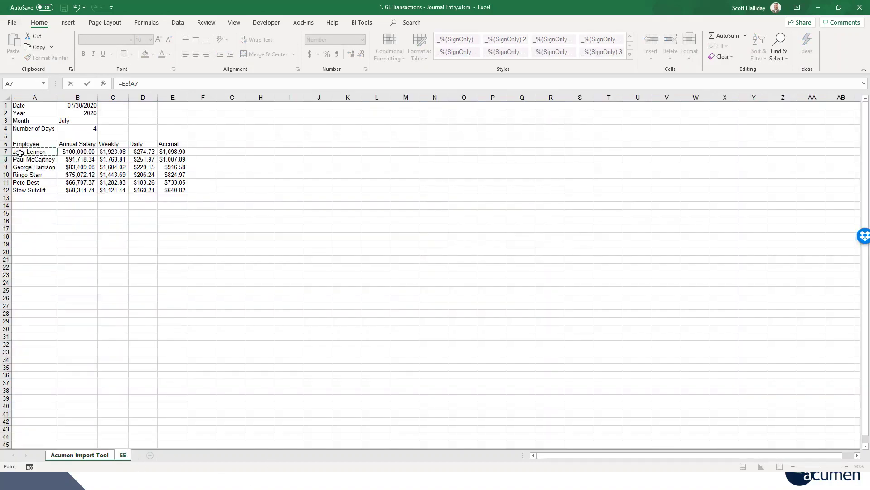
key(F4)
key(Return)
click(268, 208)
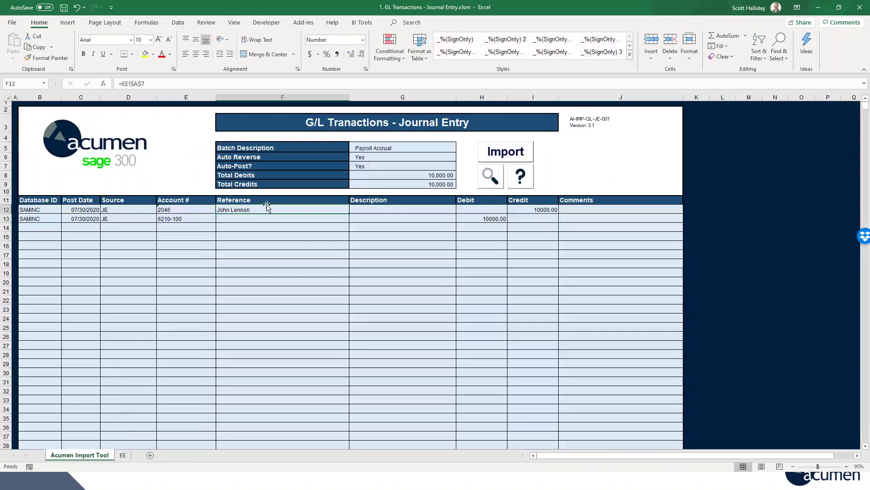
key(ctrl+c)
key(Down)
key(ctrl+v)
- Link the first line's credit and second line's debit to the employee's 1,098.90 accrual on EE
key(Up)
key(Up)
key(Right)
key(Right)
key(Right)
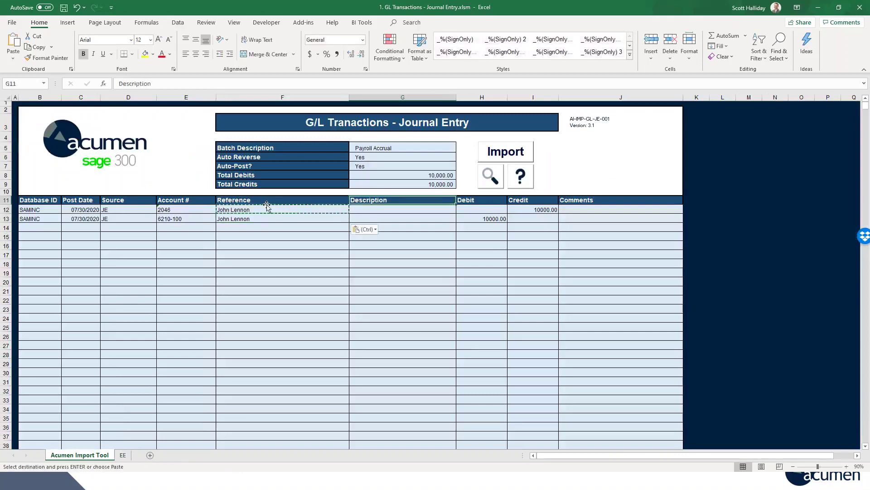
key(Down)
text(=)
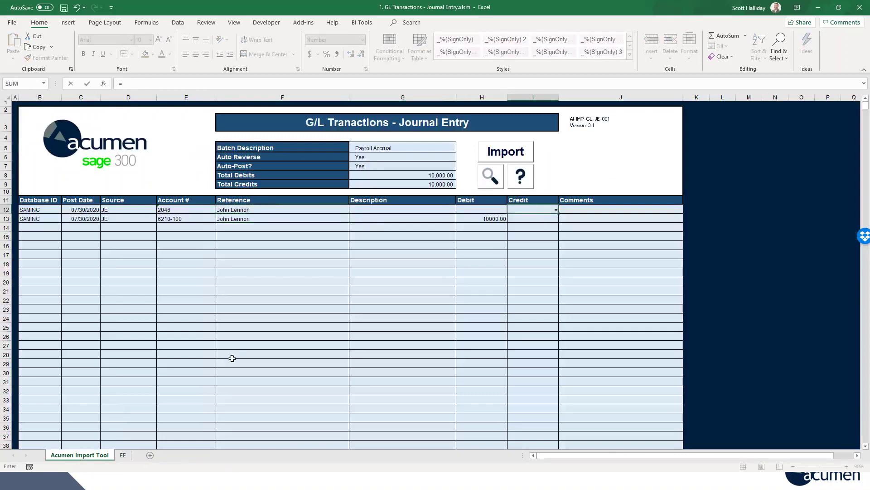
click(124, 456)
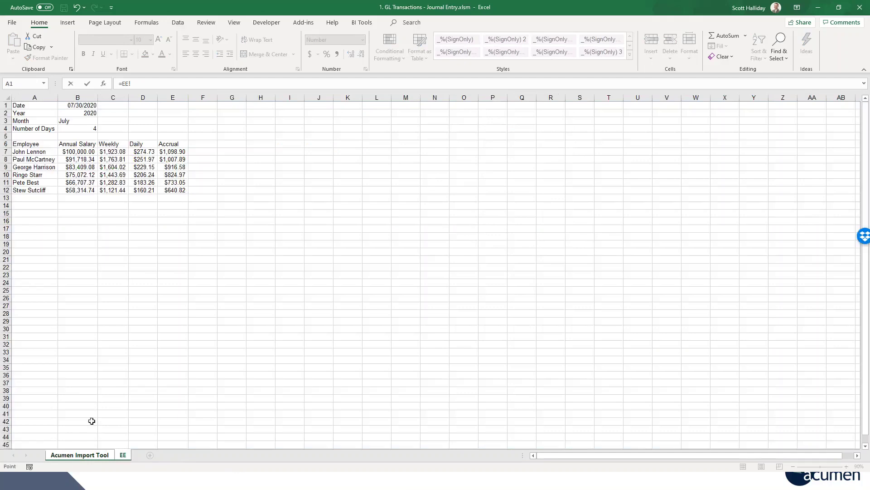
click(180, 152)
key(F4)
key(Return)
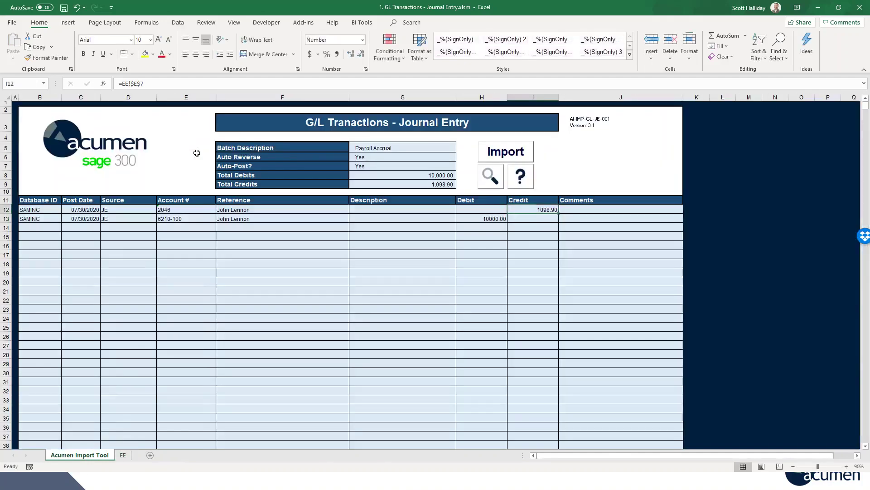
key(ctrl+c)
key(Down)
key(Left)
key(ctrl+v)
key(Down)
- Select and copy both journal lines, B12 through I13
key(Left)
key(Left)
key(Left)
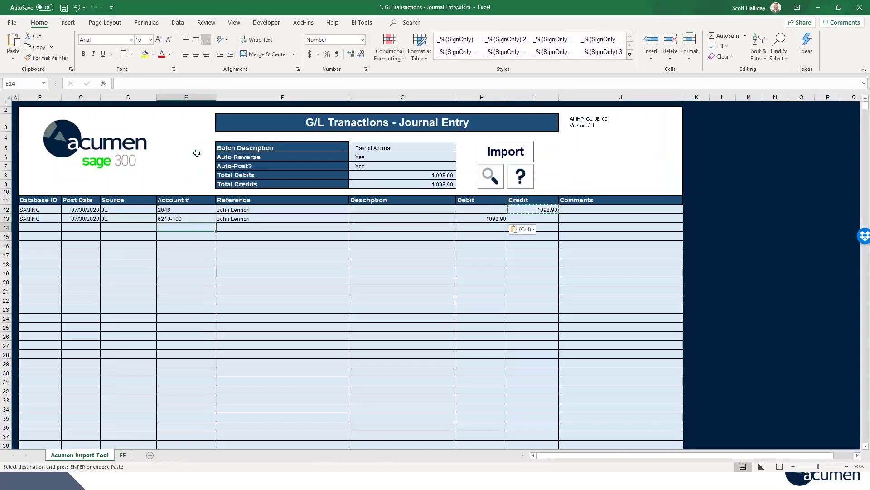
key(Left)
key(Left)
key(Up)
key(Left)
key(Up)
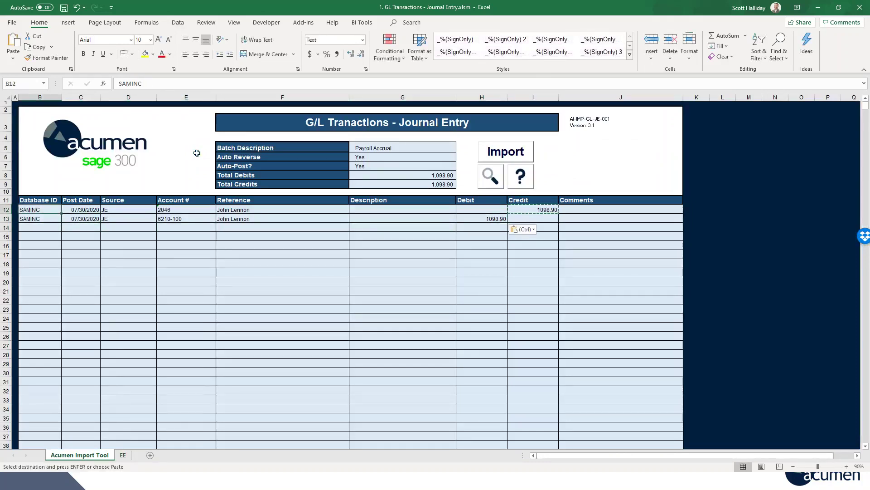
key(shift+Down)
key(shift+Right)
key(shift+Right)
key(shift+Right)
key(shift+Right)
key(shift+Right)
key(shift+Right)
key(shift+Right)
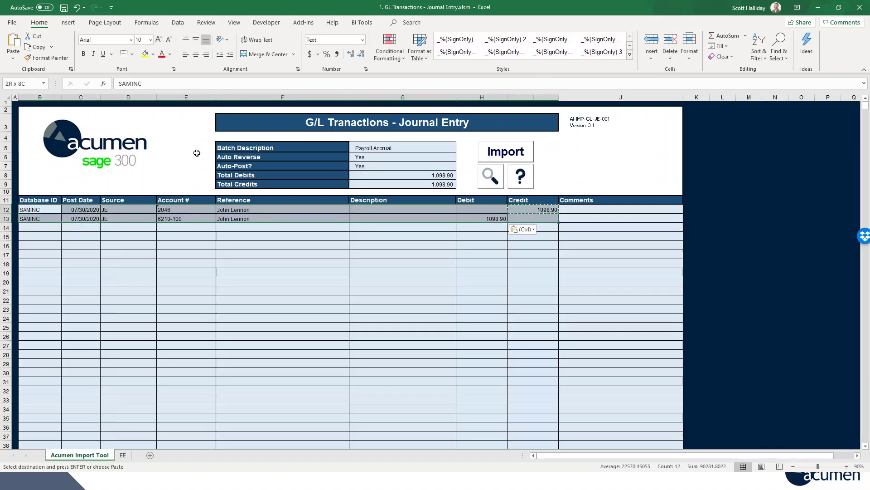
key(ctrl+c)
- Paste the lines into rows 14–15 and relink their Reference to the second employee's name
click(46, 228)
key(ctrl+v)
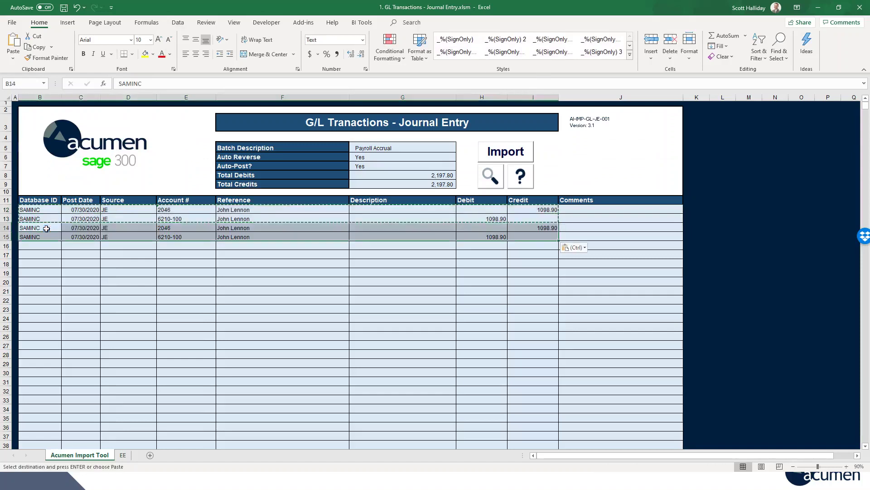
click(234, 228)
text(=)
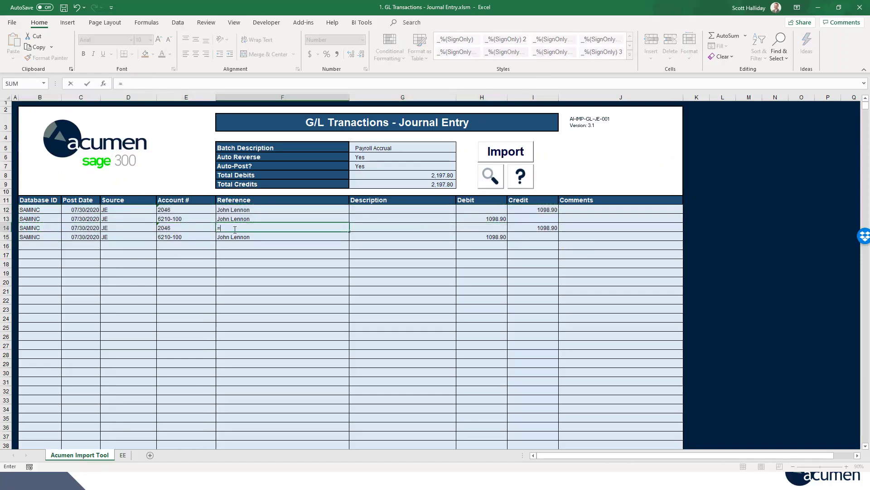
click(122, 456)
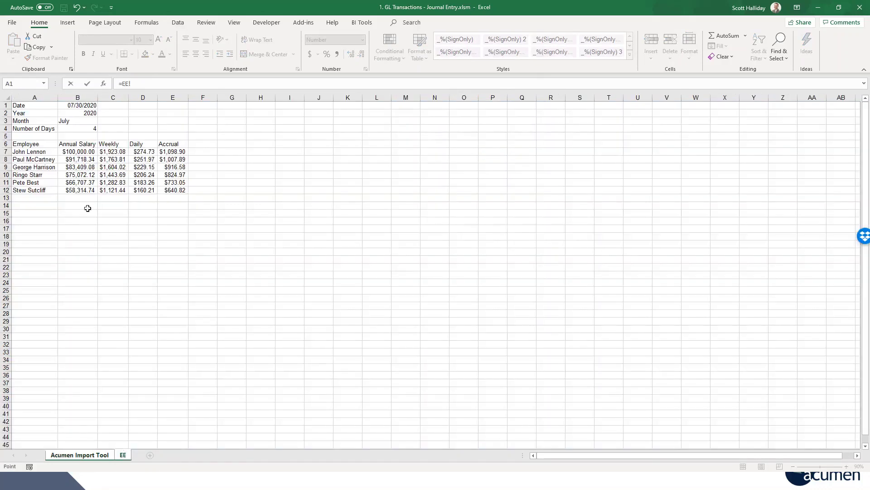
click(45, 159)
key(Return)
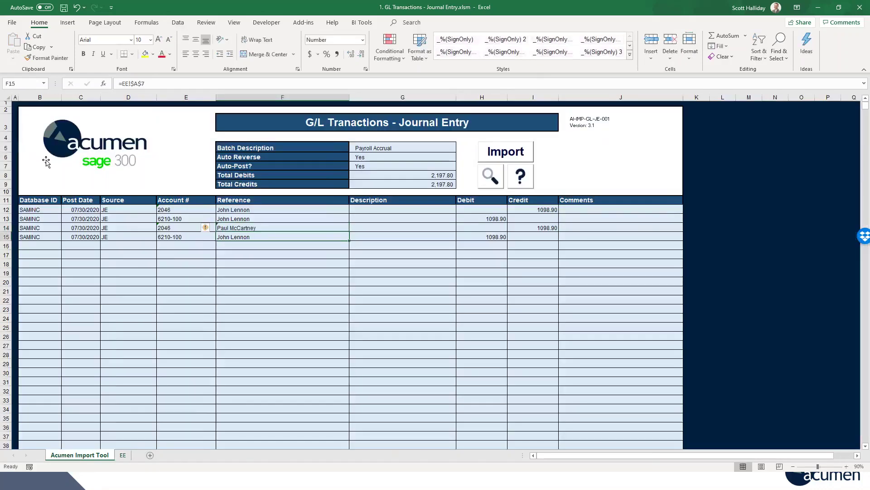
key(ctrl+v)
key(Up)
- Link row 14's credit to the second employee's 1,007.89 accrual and copy it as row 15's debit
key(Right)
key(Right)
key(Right)
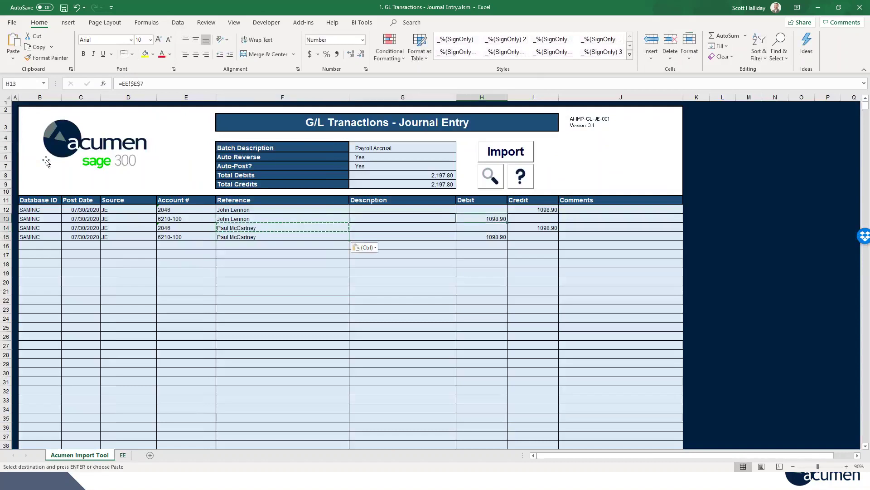
text(=)
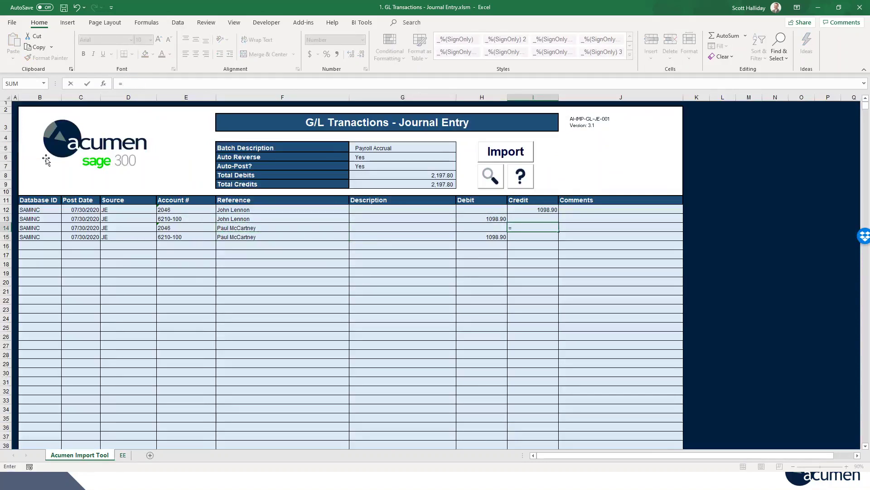
click(123, 455)
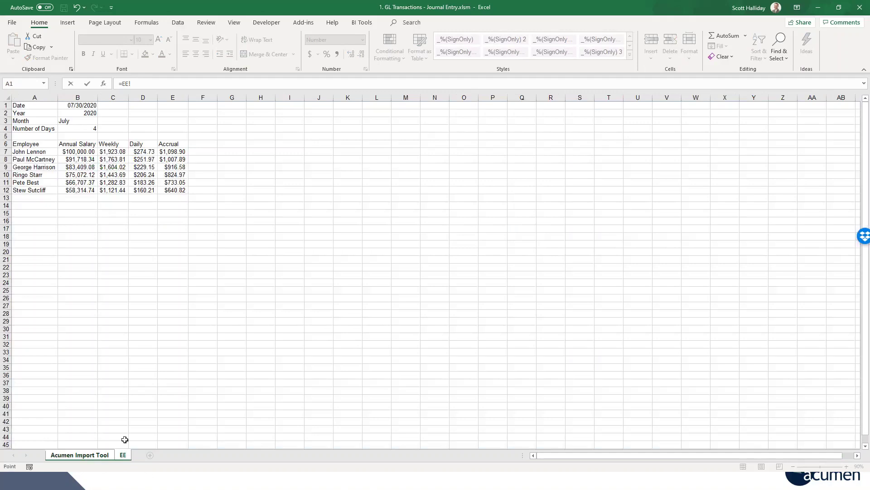
click(181, 159)
key(Return)
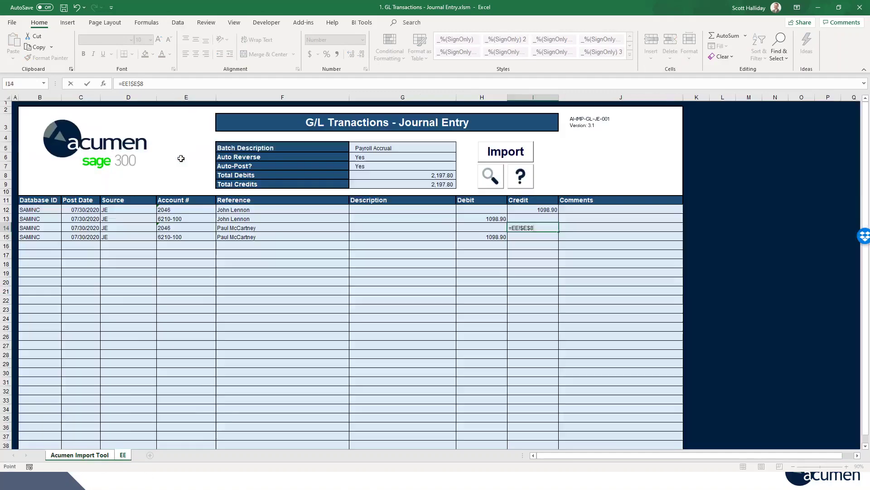
key(Up)
key(ctrl+c)
key(Down)
key(Left)
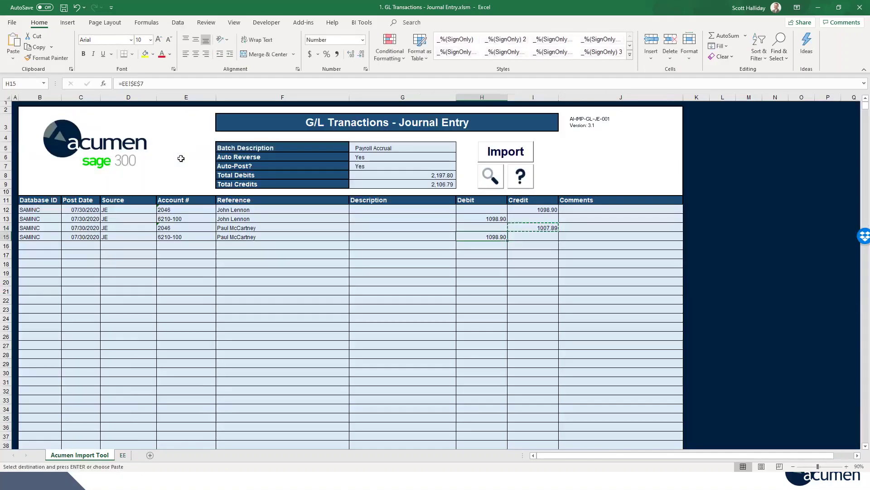
key(ctrl+v)
key(Down)
key(Left)
key(Left)
key(Left)
key(Left)
key(Left)
key(Left)
key(Up)
key(Up)
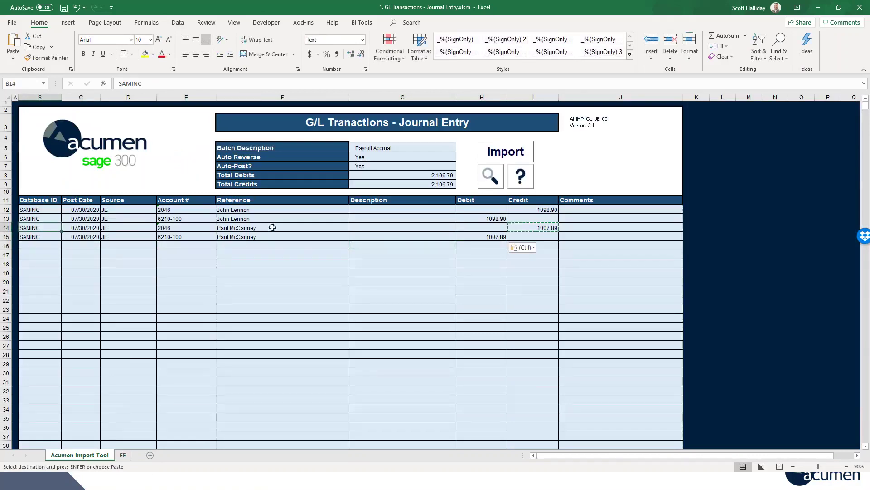
- Set the database ID of journal rows 14 and 15 to SAMLTD
click(486, 180)
double_click(373, 192)
key(ctrl+c)
click(32, 236)
key(ctrl+v)
click(131, 273)
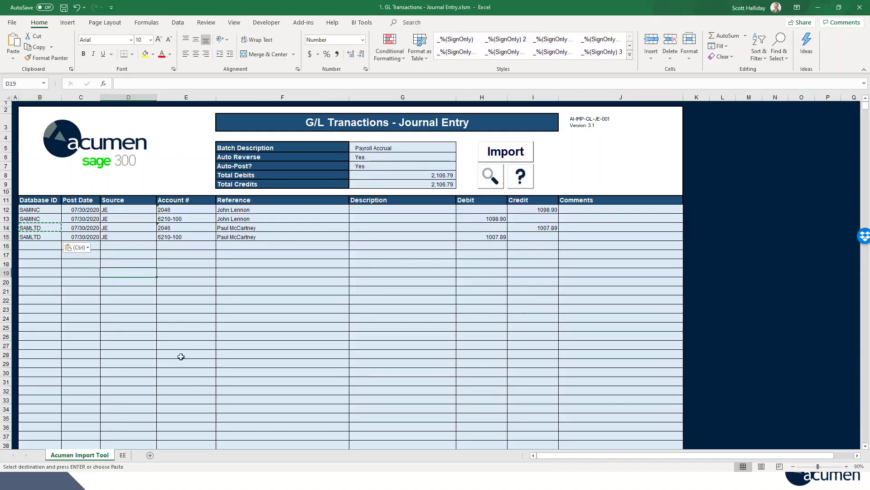
- Run the import check and correct row 15's invalid account 6210-100 to 6210
click(506, 158)
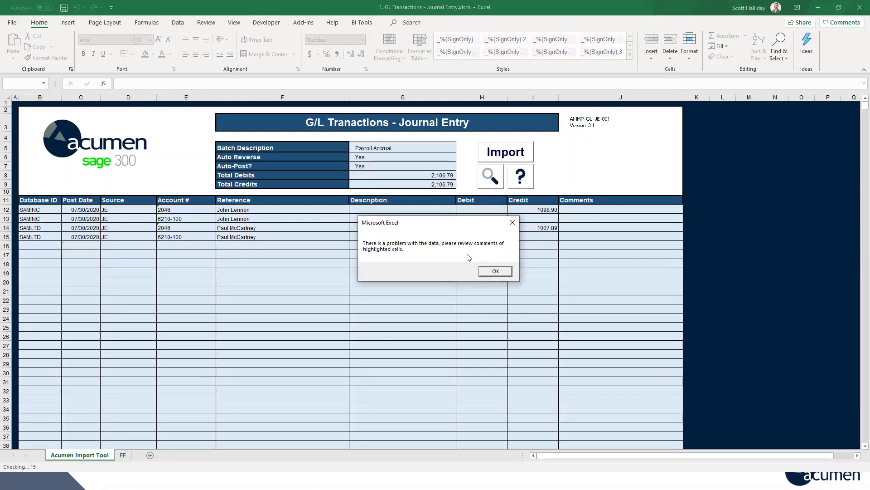
click(492, 272)
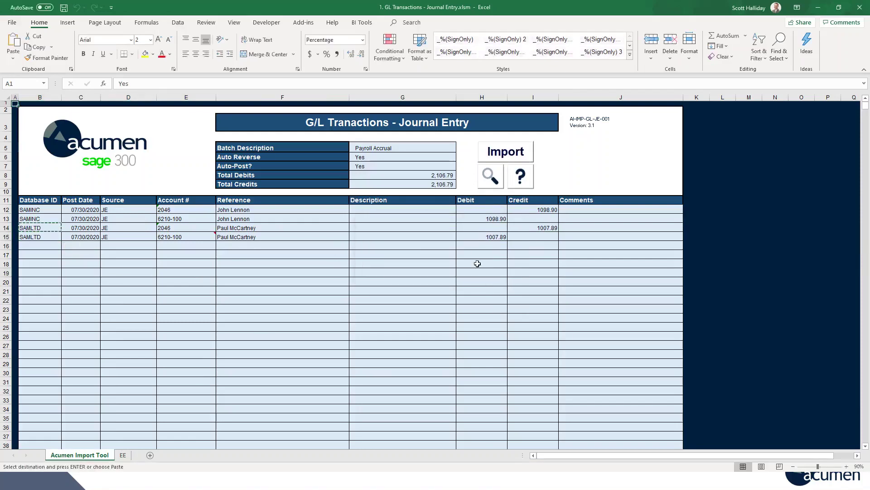
mouse_move(195, 236)
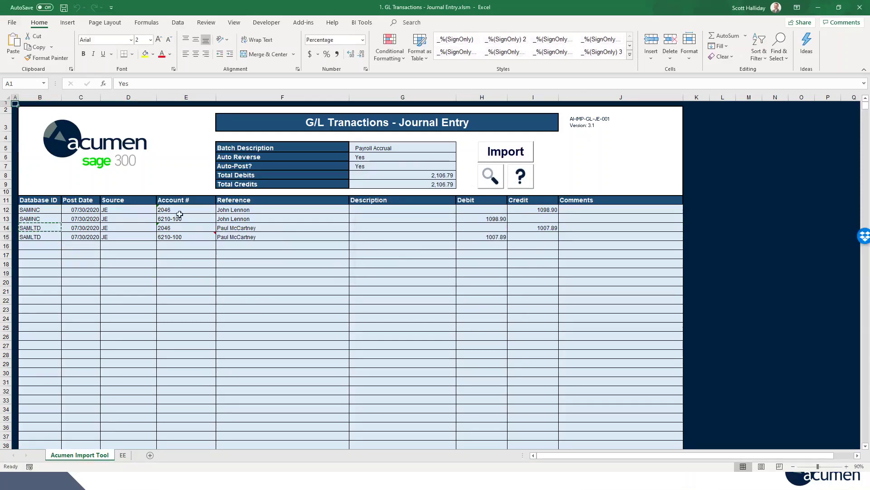
click(193, 237)
double_click(193, 237)
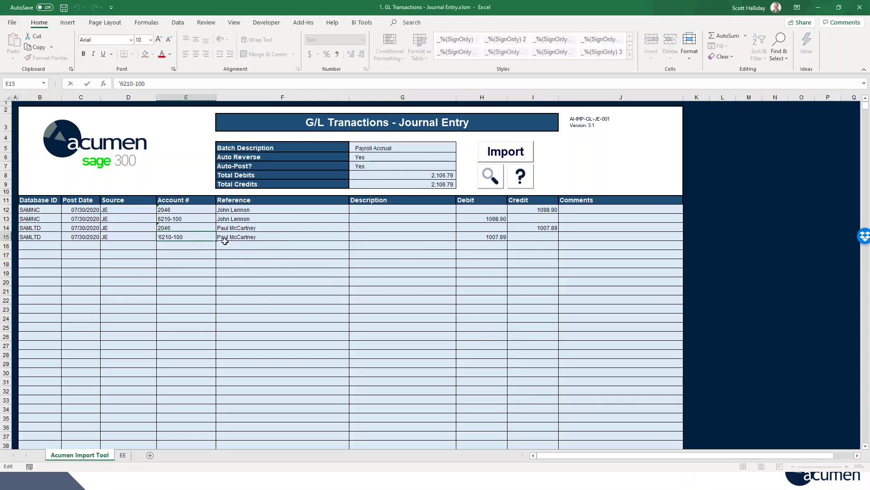
key(BackSpace)
key(BackSpace)
key(BackSpace)
key(BackSpace)
key(Return)
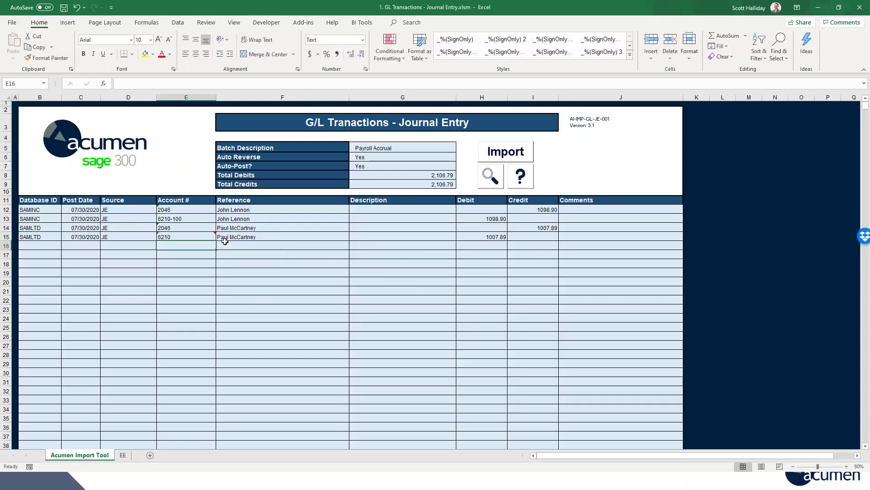
- Import the validated lines, posting GL batch 000342 to SAMINC and 000276 to SAMLTD
click(514, 154)
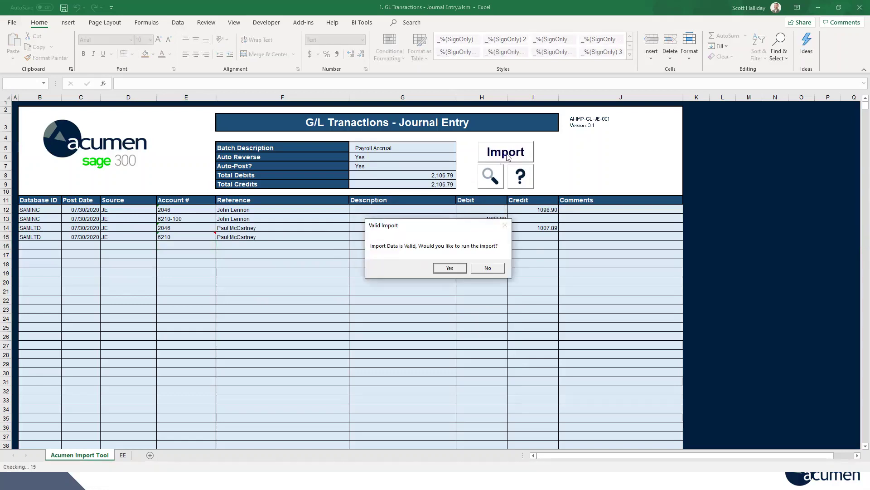
click(455, 268)
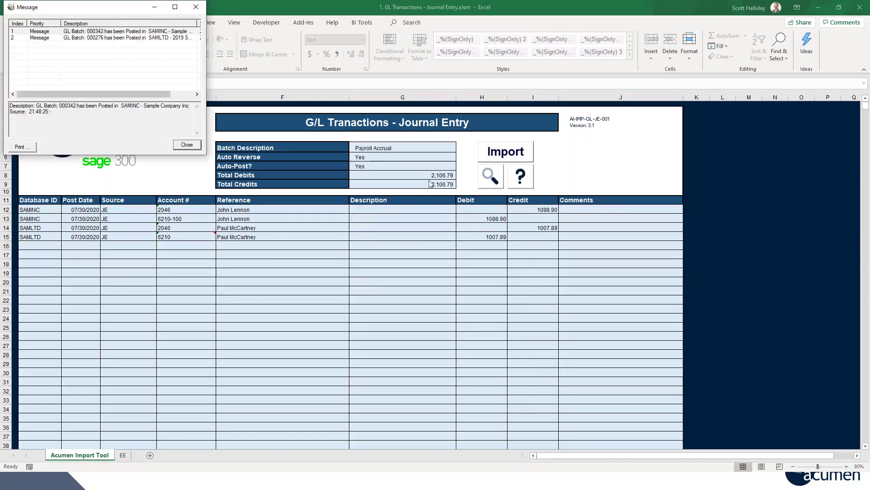
click(186, 145)
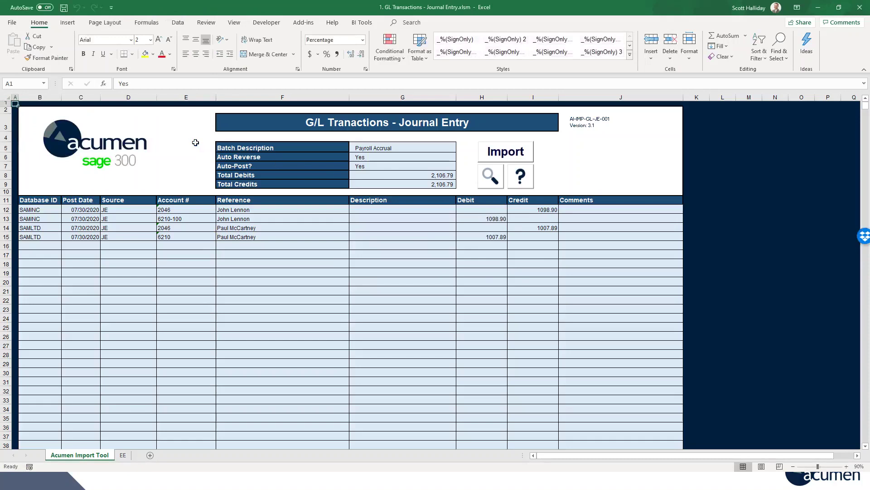
- On the EE sheet, set the accrual date to 08/31/2020 and days to 3
click(123, 455)
click(79, 106)
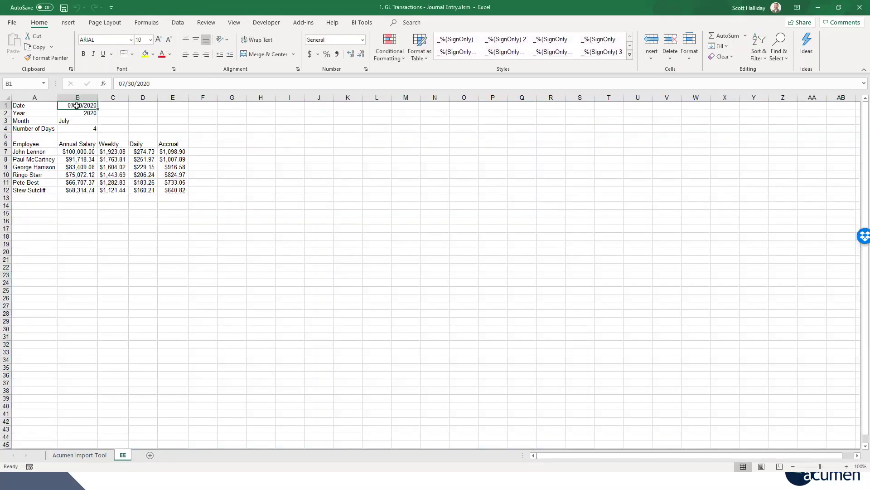
text(8/31)
key(Return)
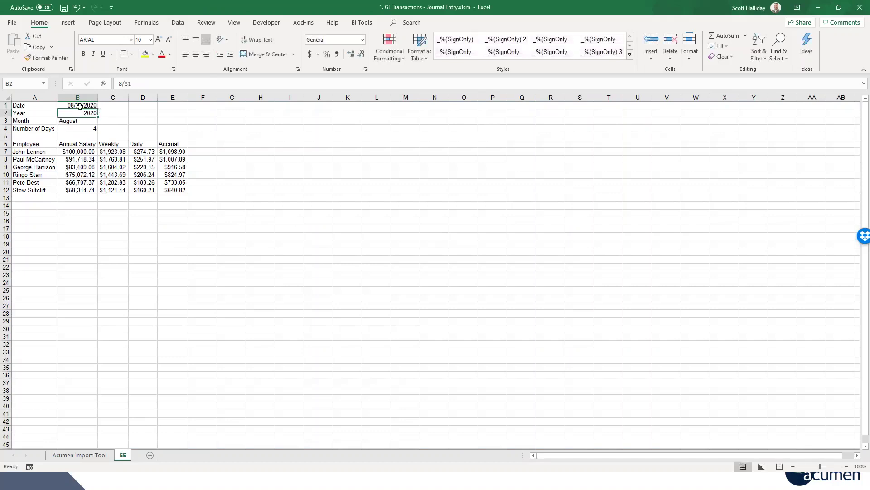
key(Down)
key(Down)
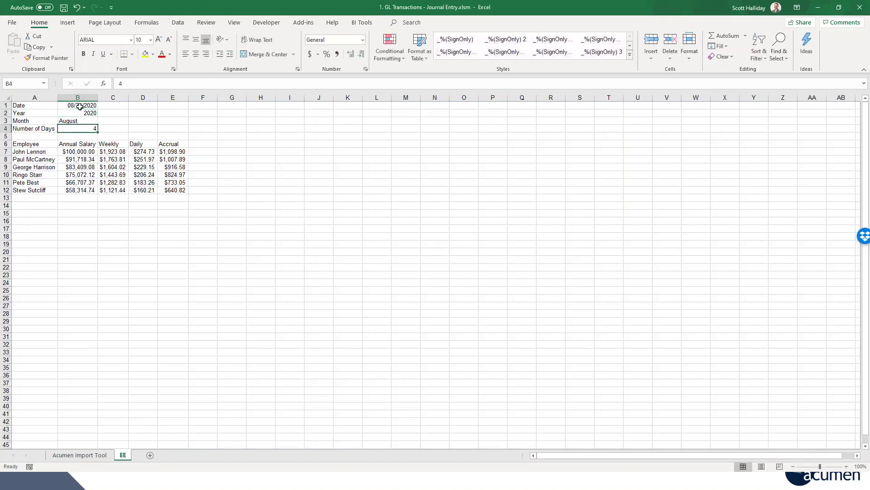
text(3)
key(Return)
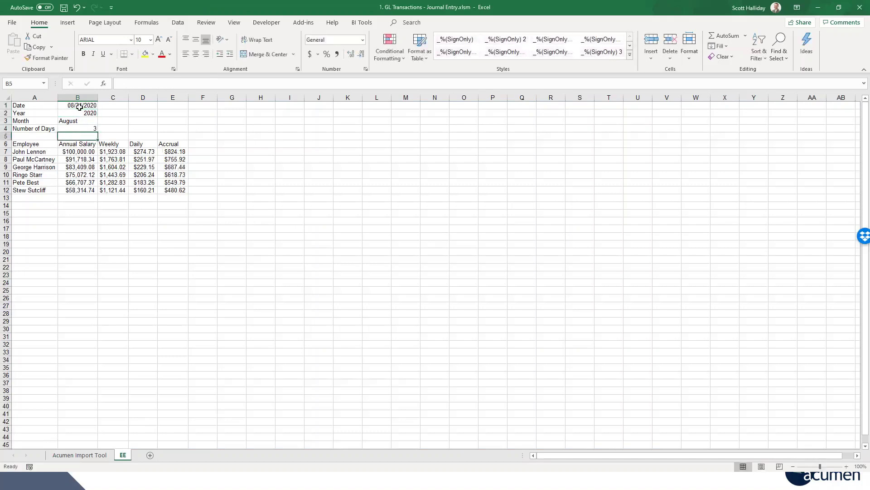
- Import the recalculated August accrual lines totalling 1,580.10 to both companies
click(86, 454)
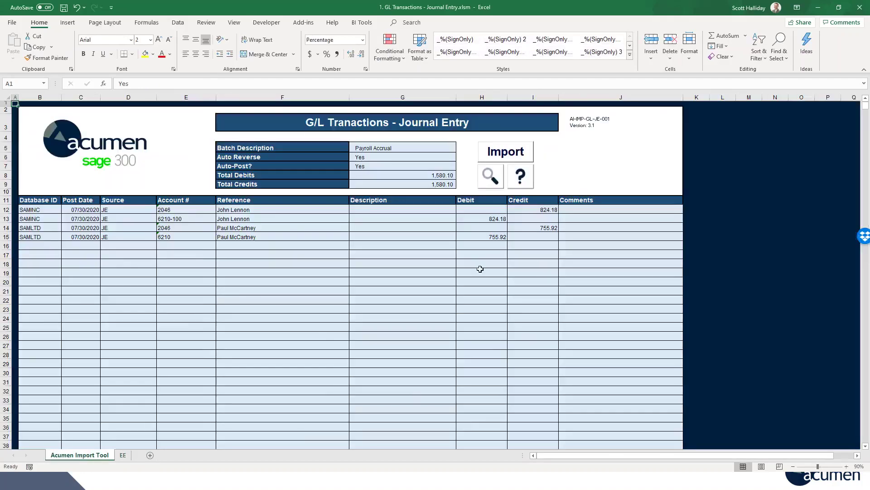
click(512, 150)
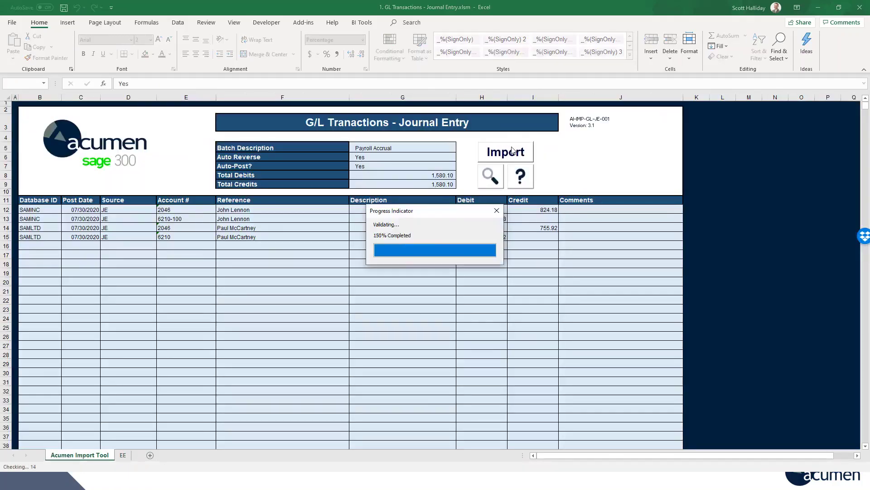
click(461, 270)
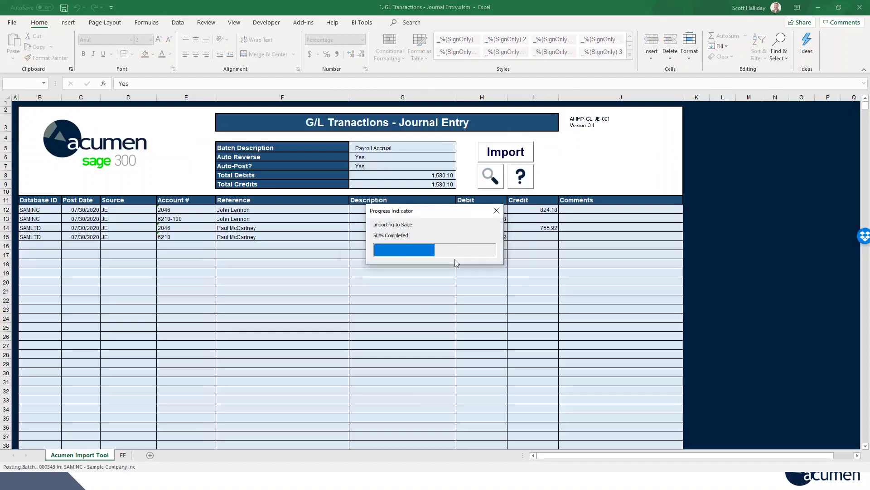